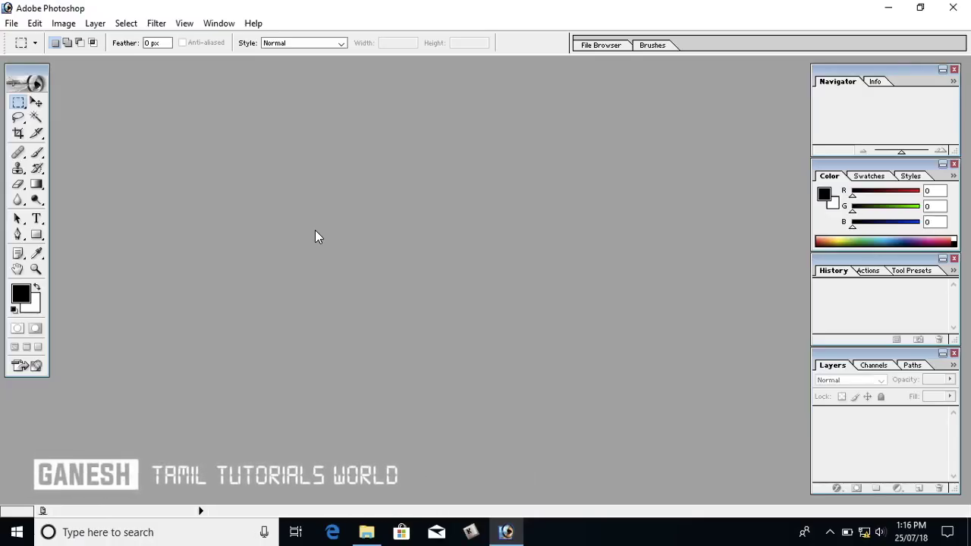
Step: Create a new white A4 document (210 × 297 mm, 300 ppi) from the preset sizes
left_click(12, 24)
left_click(82, 40)
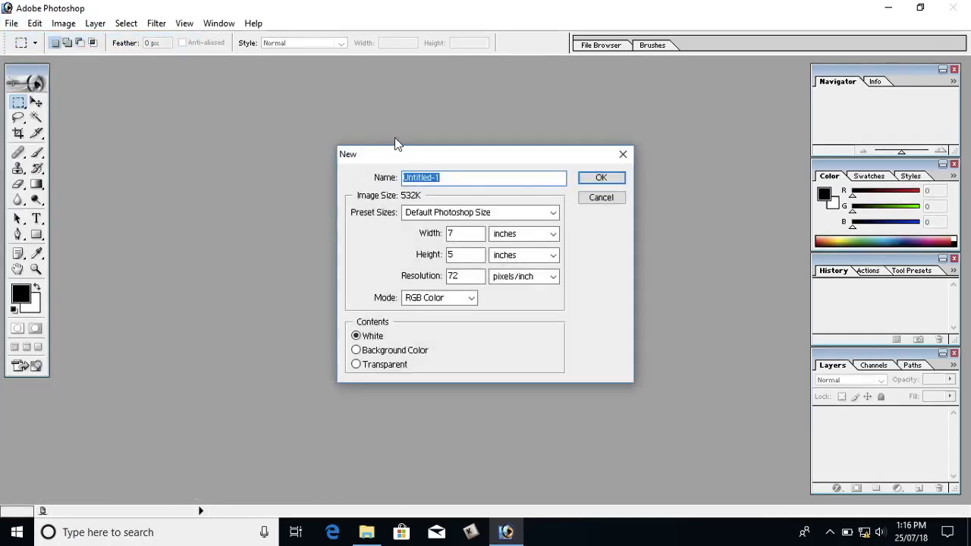
left_click_drag(405, 148, 382, 135)
left_click(404, 193)
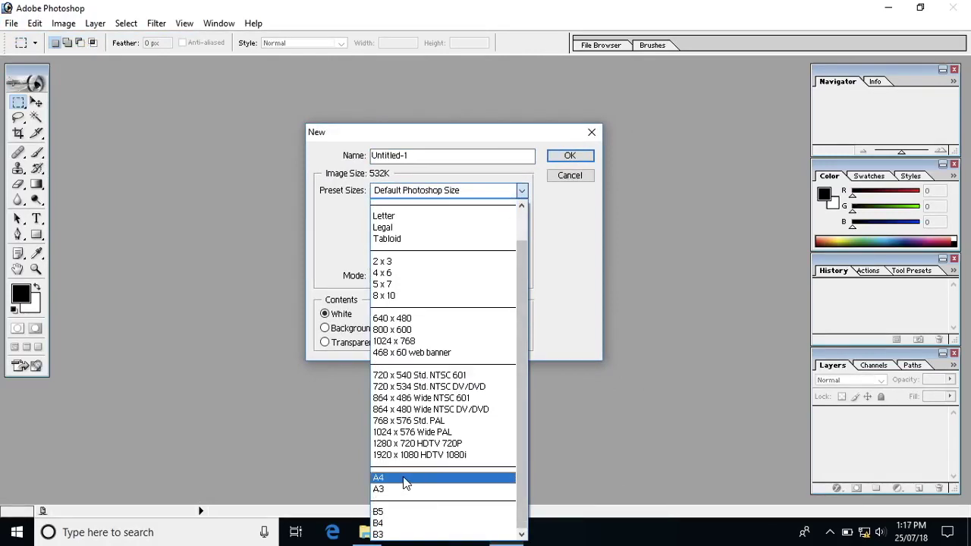
left_click(390, 479)
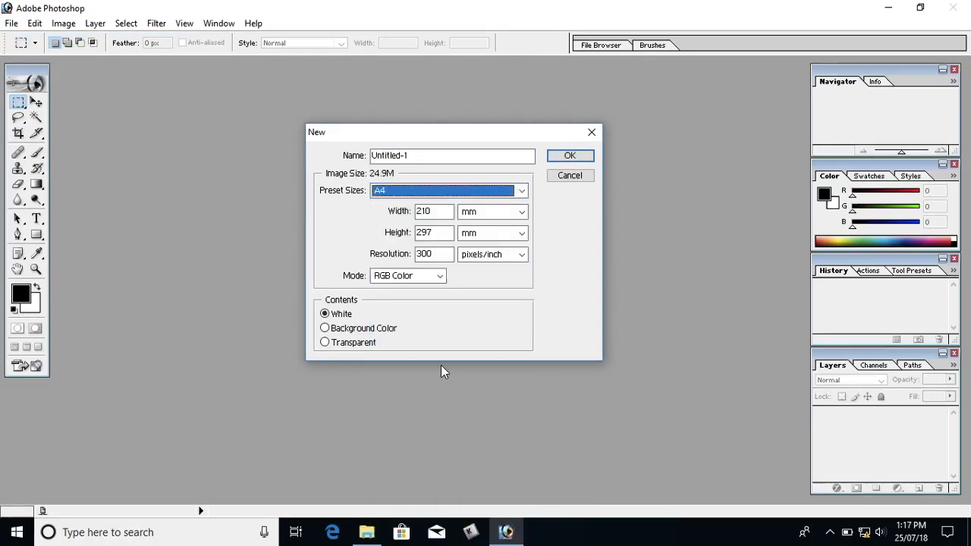
left_click(567, 157)
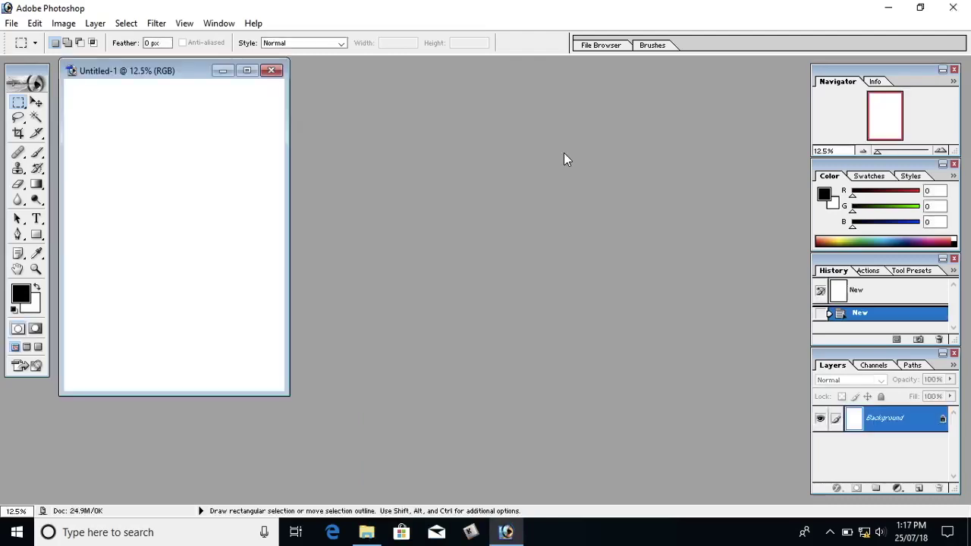
Step: Maximize the window, fit the whole page, and add a vertical guide at 3 mm
left_click_drag(171, 76, 383, 108)
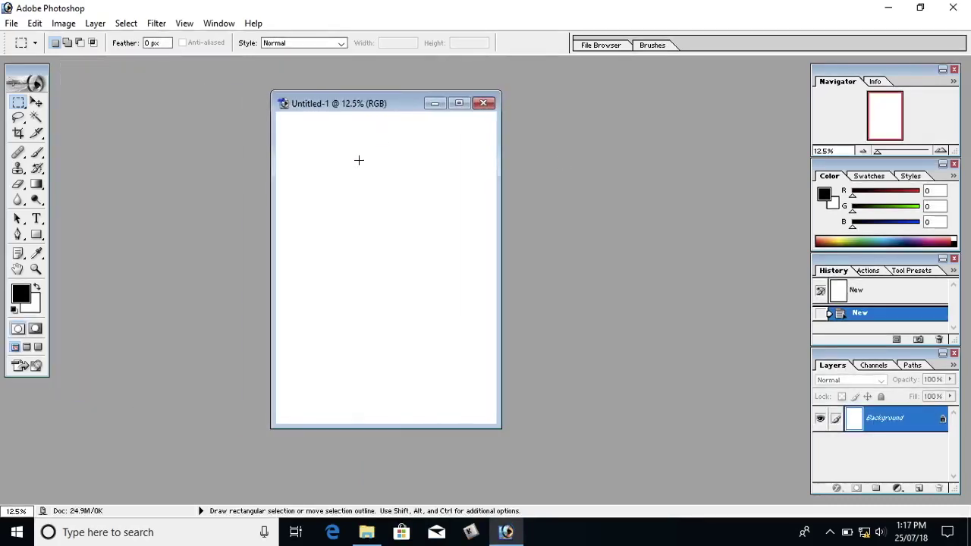
left_click(458, 103)
key("ctrl+0")
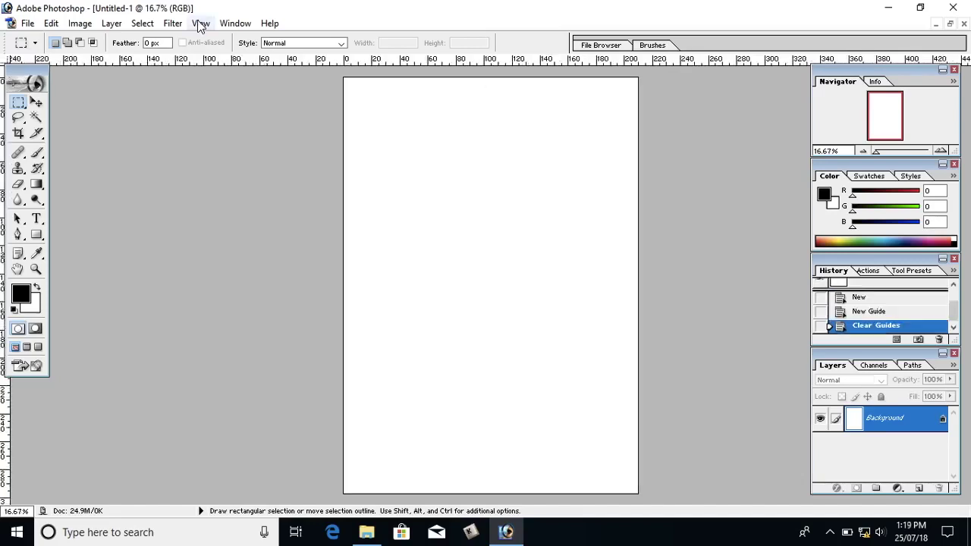
left_click(200, 23)
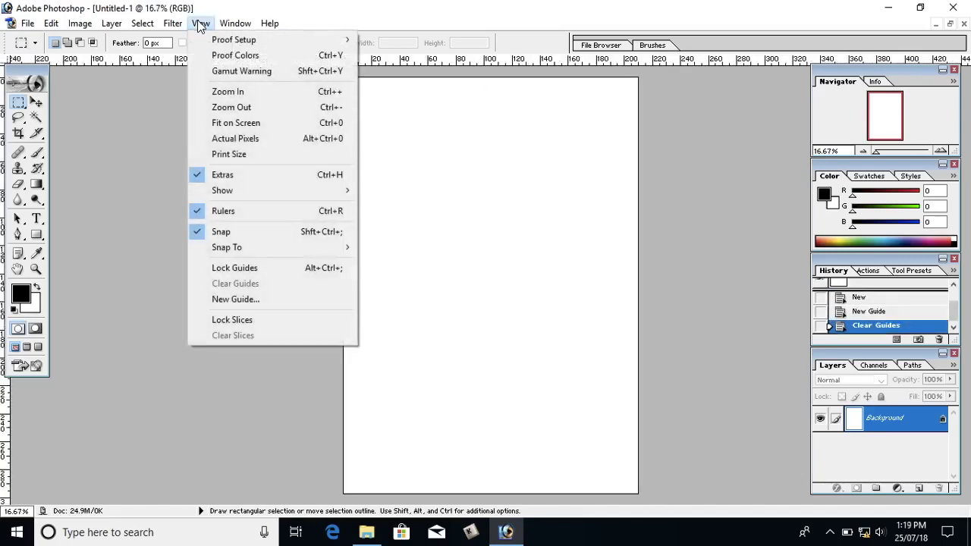
left_click(263, 301)
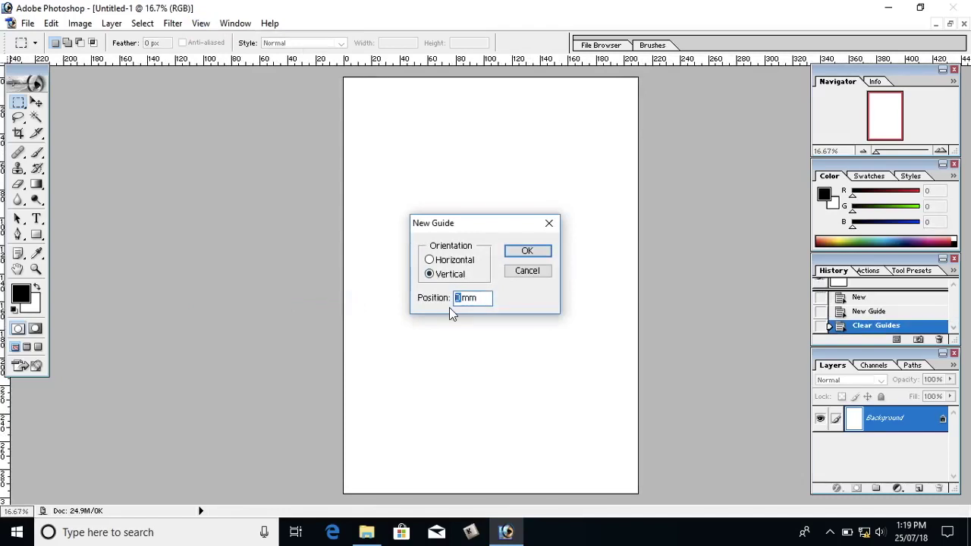
type("3")
left_click(526, 251)
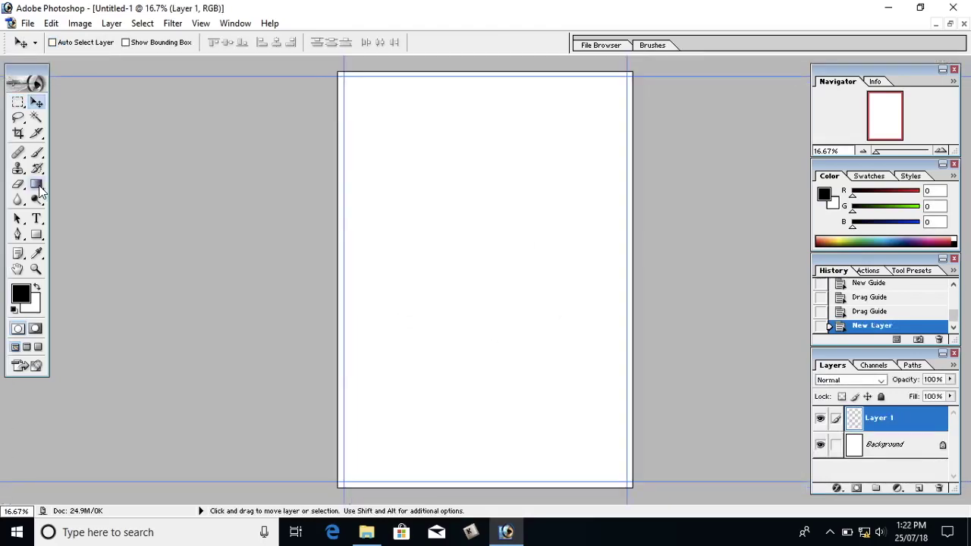
Step: Load the Gradient tool with a red-to-brownish-orange gradient built from the Red, Green preset
left_click(37, 185)
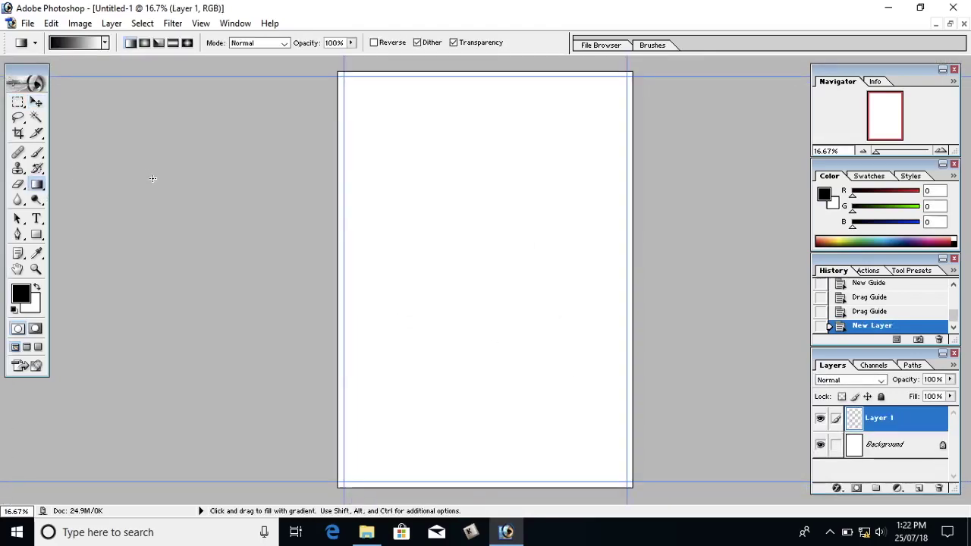
left_click(76, 47)
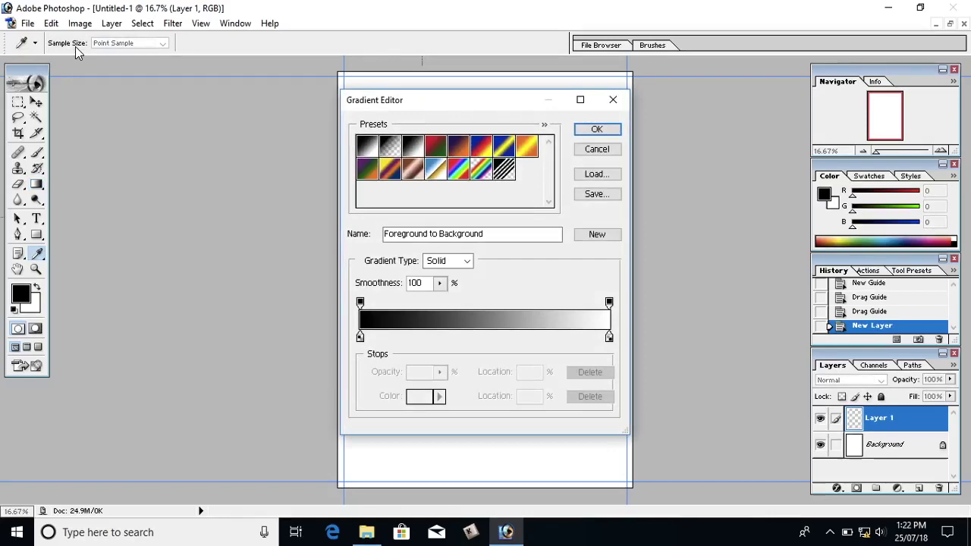
left_click_drag(421, 104, 218, 119)
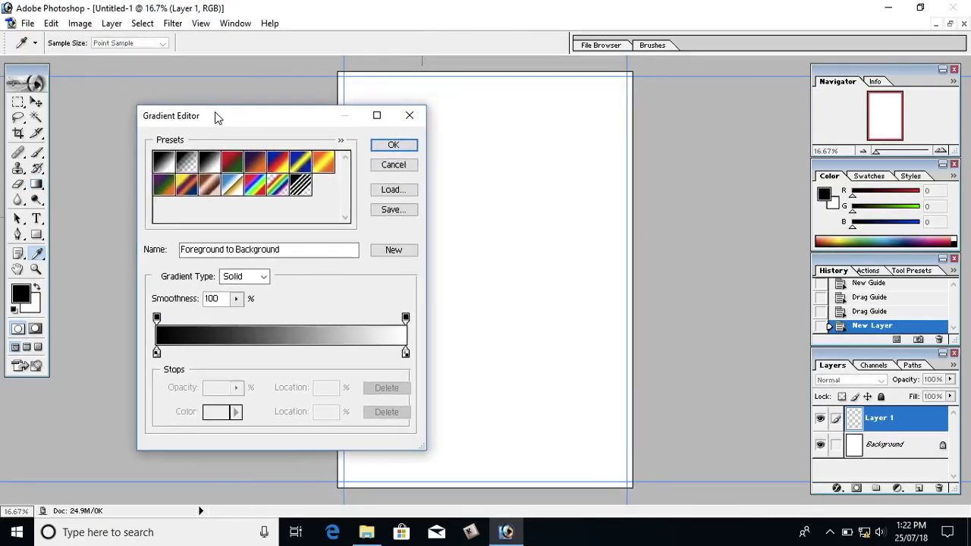
left_click(227, 163)
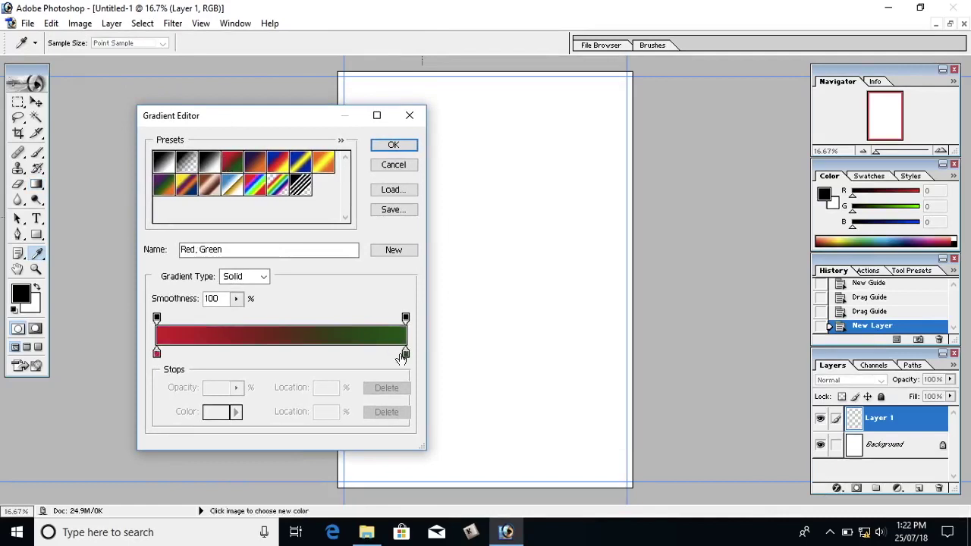
left_click(404, 356)
left_click(221, 413)
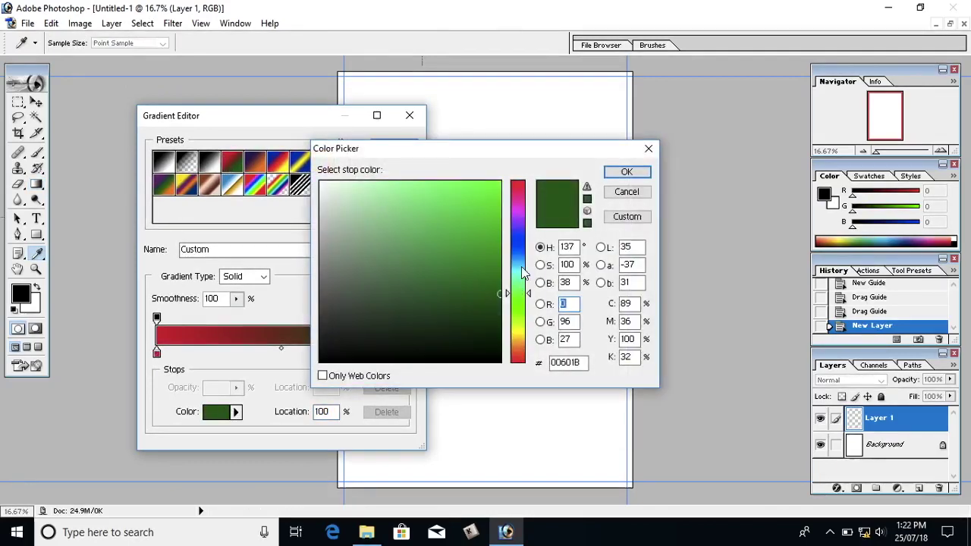
left_click_drag(518, 208, 516, 340)
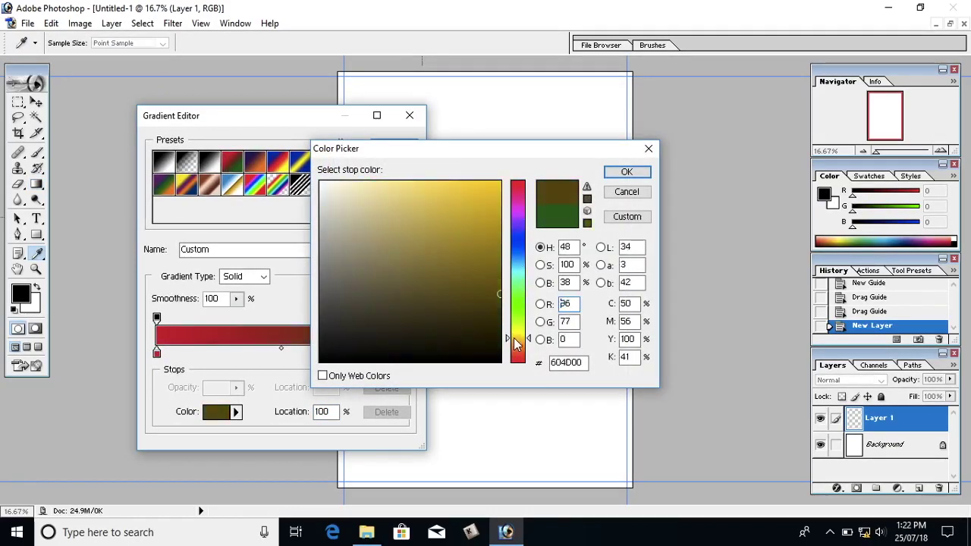
left_click(627, 172)
left_click(393, 145)
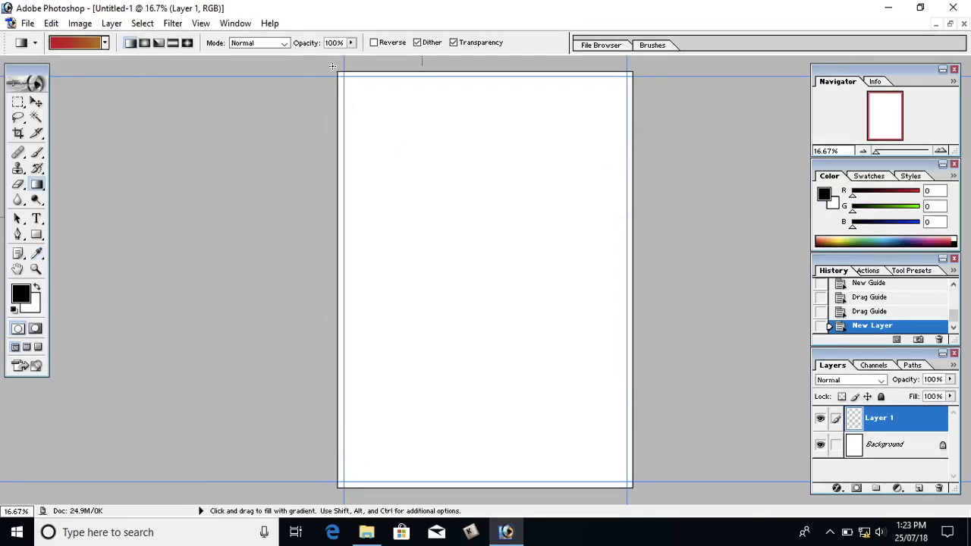
Step: Fill the layer with a diagonal gradient, red at top-left to orange at bottom-right
left_click_drag(335, 71, 637, 501)
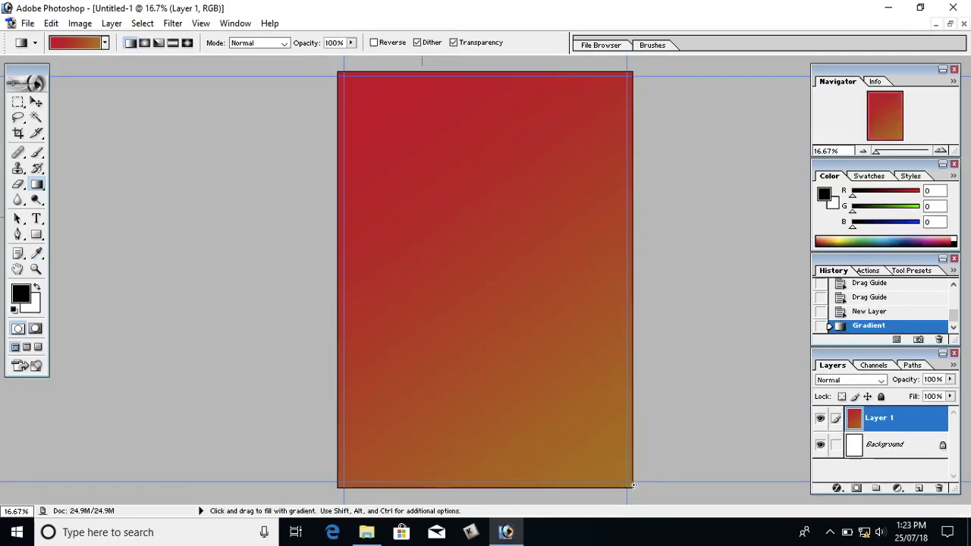
left_click_drag(637, 491, 327, 65)
left_click_drag(335, 99, 633, 448)
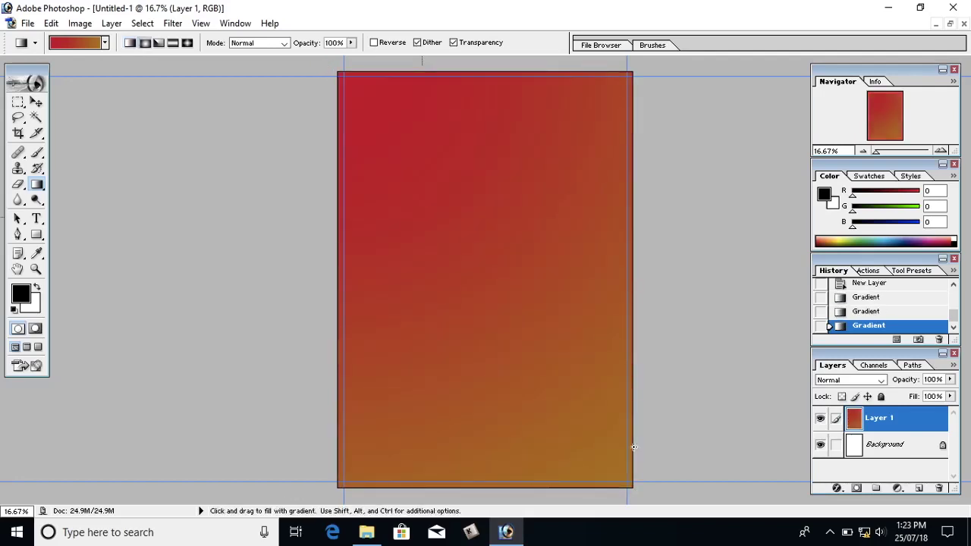
Step: Select the three juice images in the drinks folder and drag them into Photoshop
key("v")
left_click(368, 531)
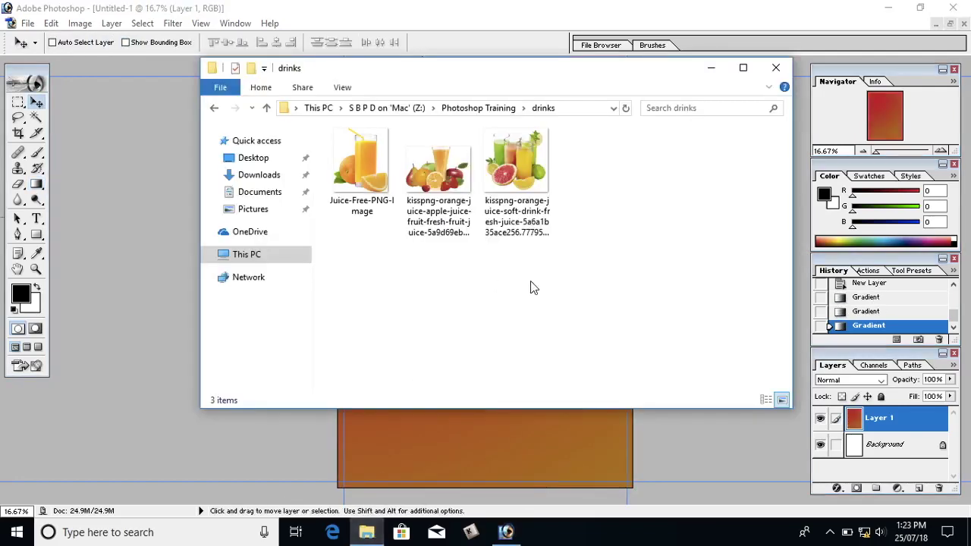
left_click_drag(654, 252, 326, 125)
left_click_drag(346, 158, 109, 299)
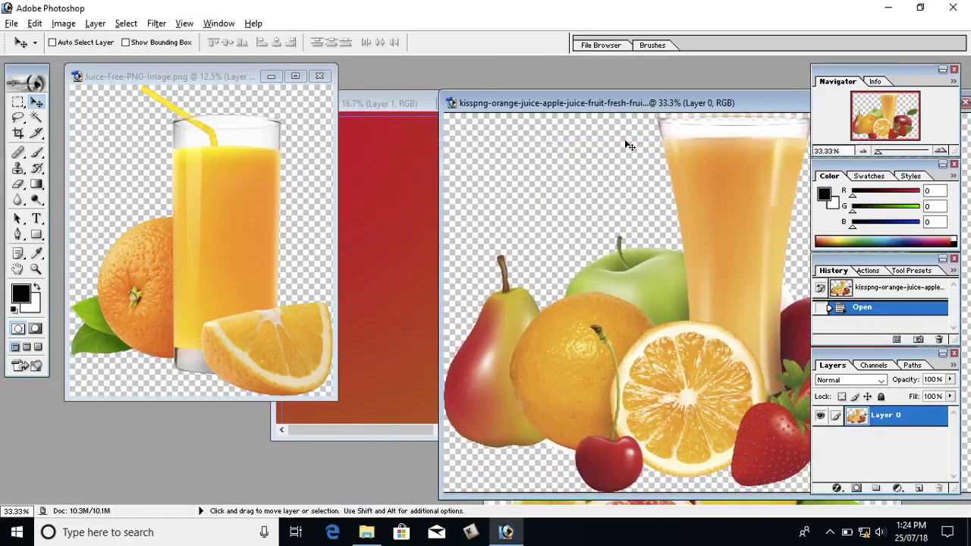
Step: Copy the fruit image into the poster as a layer and close its document
left_click_drag(471, 300, 382, 271)
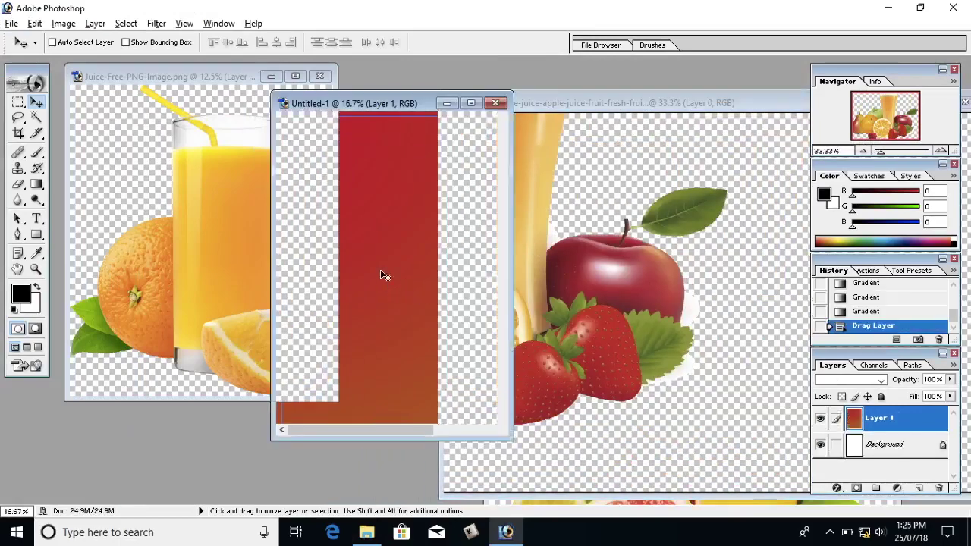
left_click(716, 256)
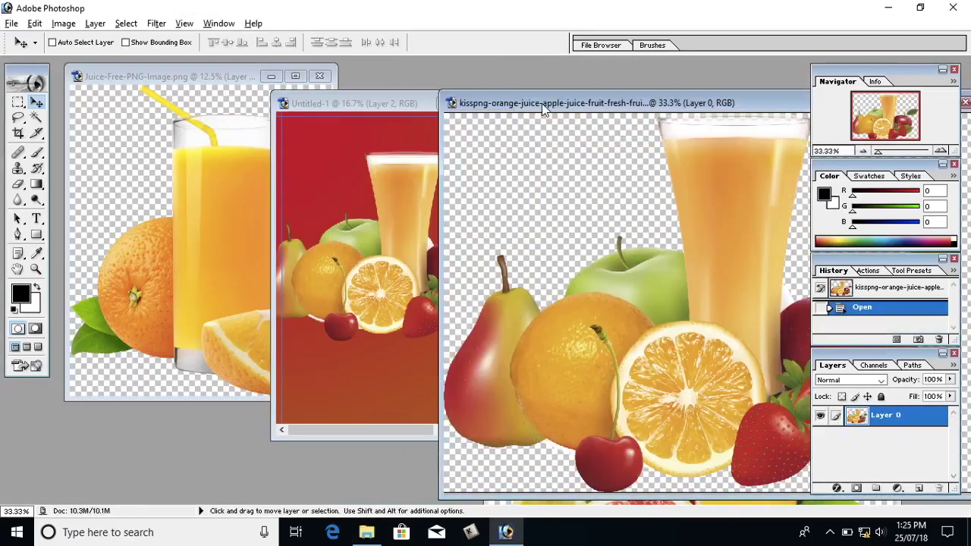
left_click_drag(543, 110, 284, 99)
left_click(710, 93)
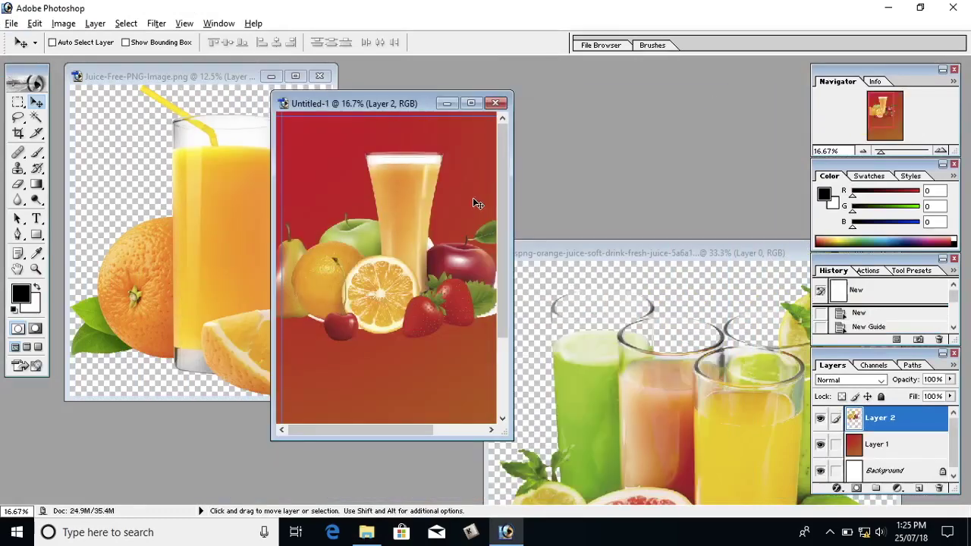
Step: Copy the Juice-Free glass image into the poster and close its source document
left_click(245, 285)
left_click_drag(213, 267, 429, 385)
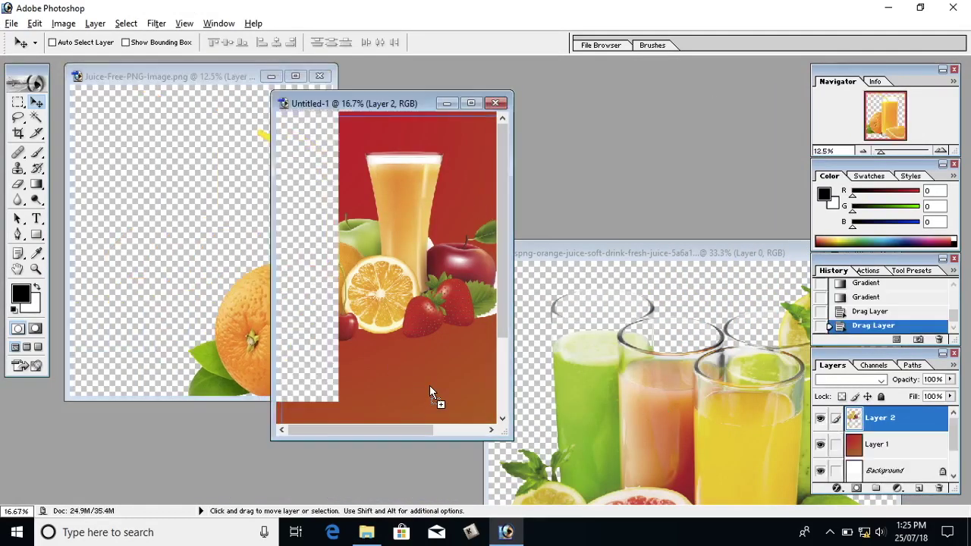
left_click(216, 77)
left_click(319, 76)
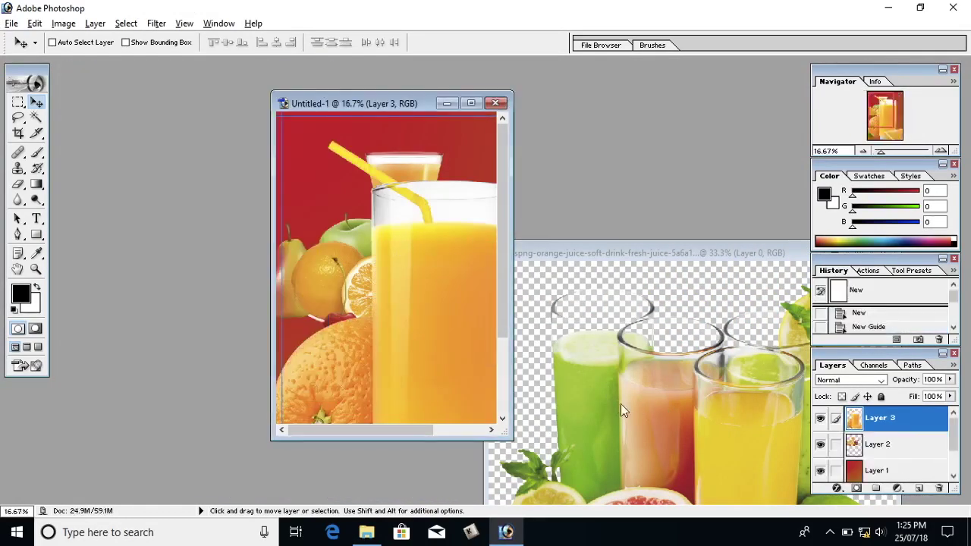
Step: Copy the juice glasses image into the poster, close it, and maximize the poster window
left_click(620, 403)
left_click_drag(599, 413, 386, 284)
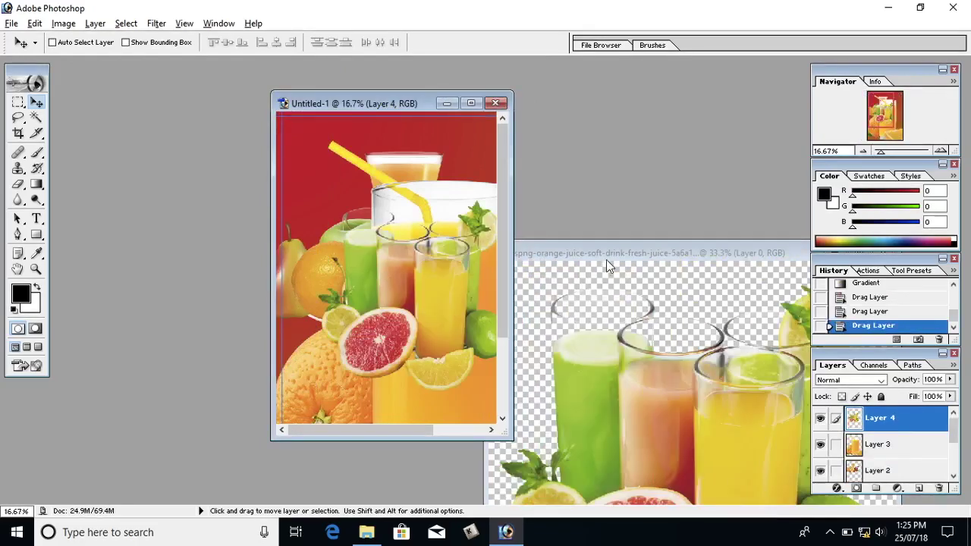
left_click_drag(586, 253, 387, 205)
left_click(684, 207)
left_click(471, 102)
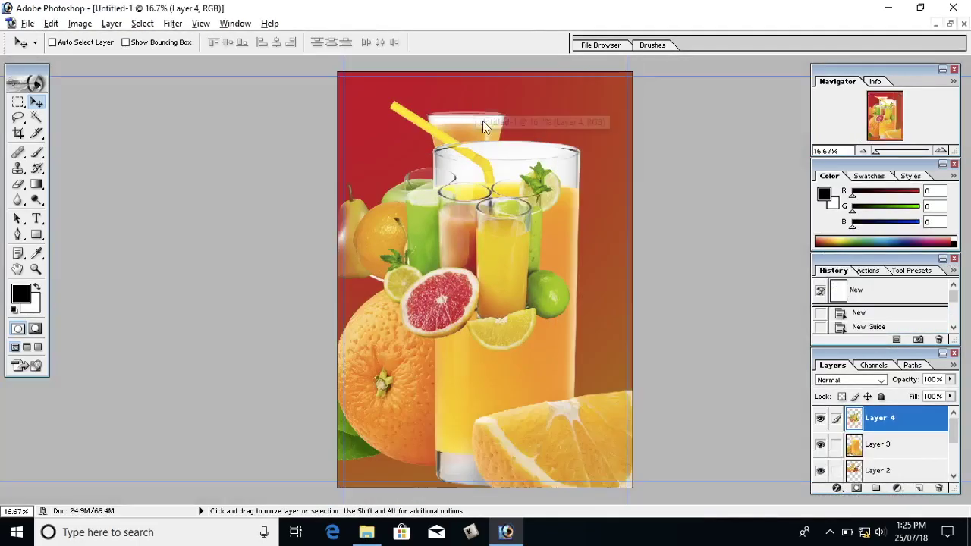
Step: Type the white Tamil title கணேஷ் near the top of the poster
key("ctrl+plus")
key("ctrl+plus")
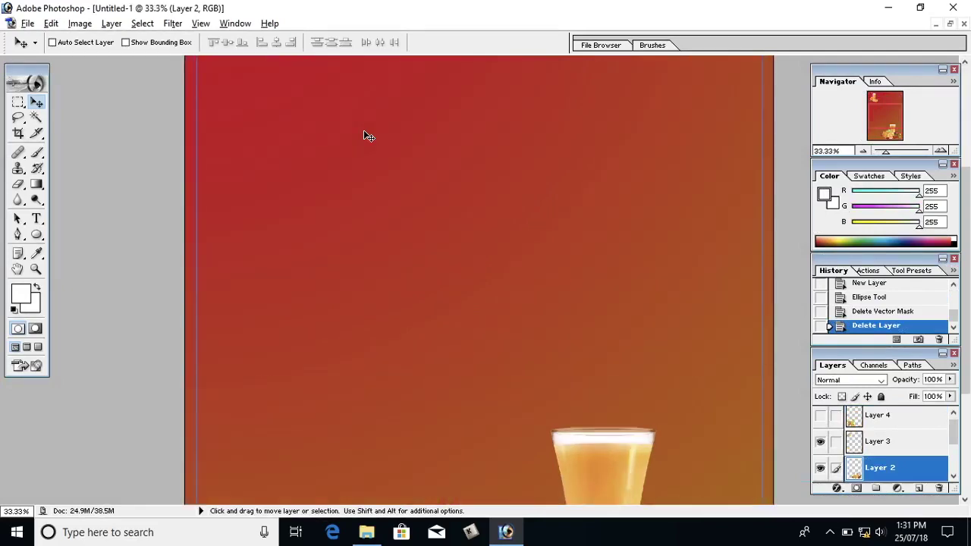
left_click_drag(412, 138, 416, 368)
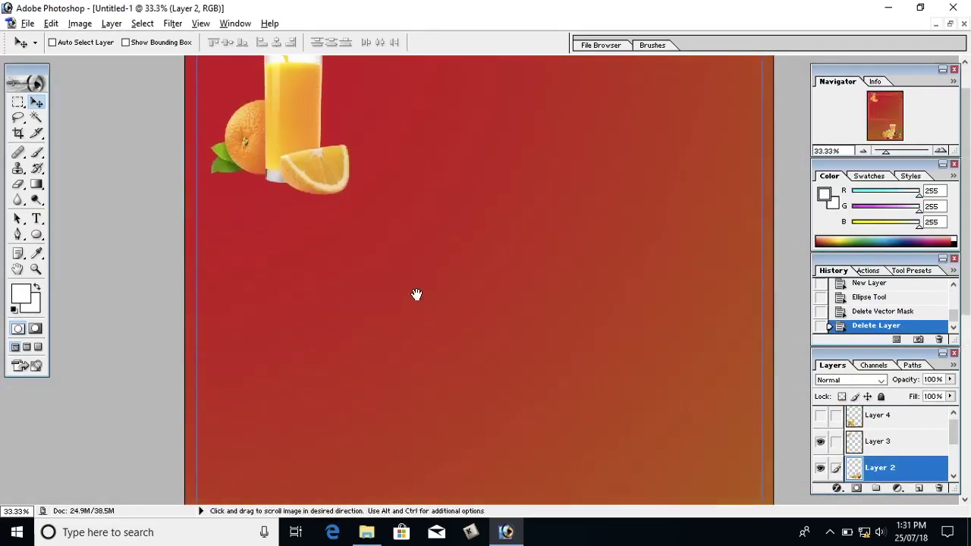
key("t")
left_click(389, 121)
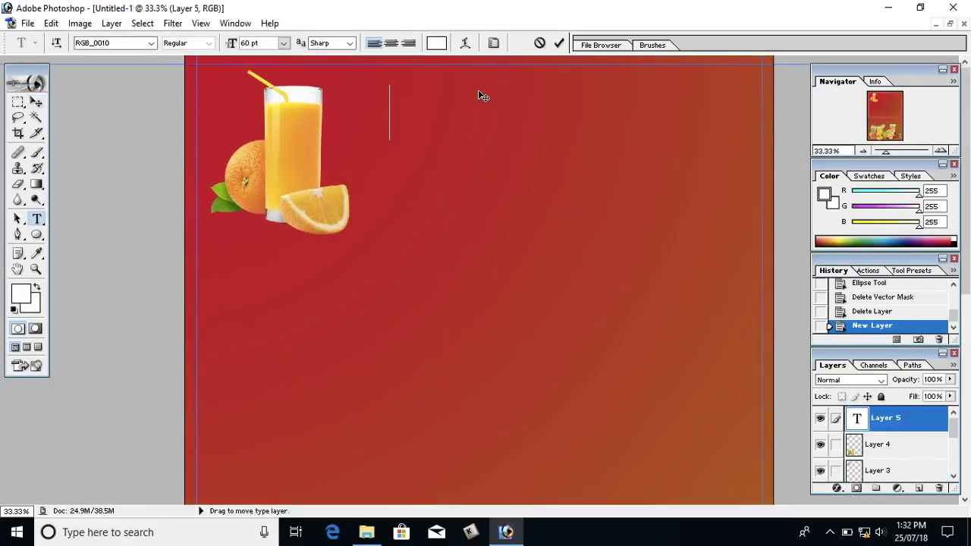
type("கணே")
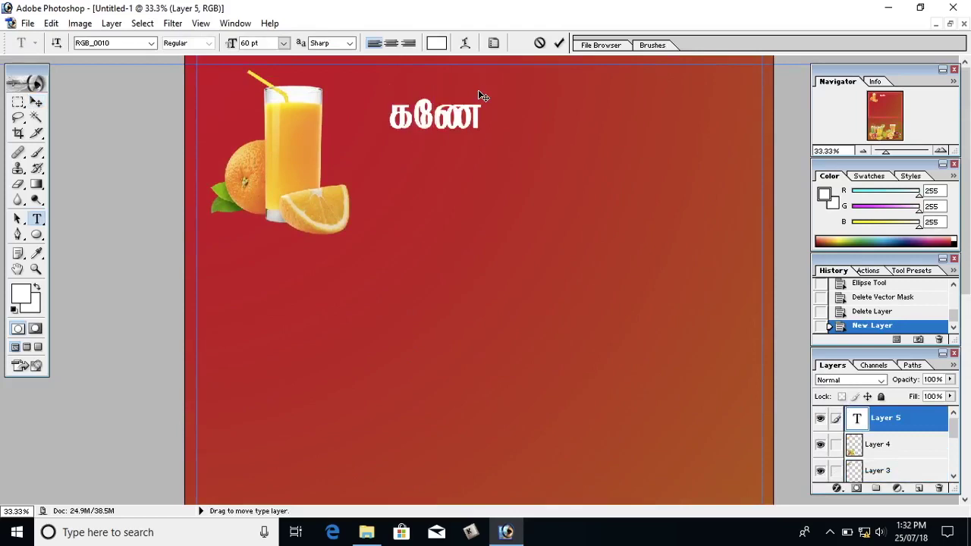
type("ஷ்")
left_click_drag(479, 92, 512, 92)
Step: Scale the கணேஷ் title up and nudge it into place beside the juice glass
key("ctrl+t")
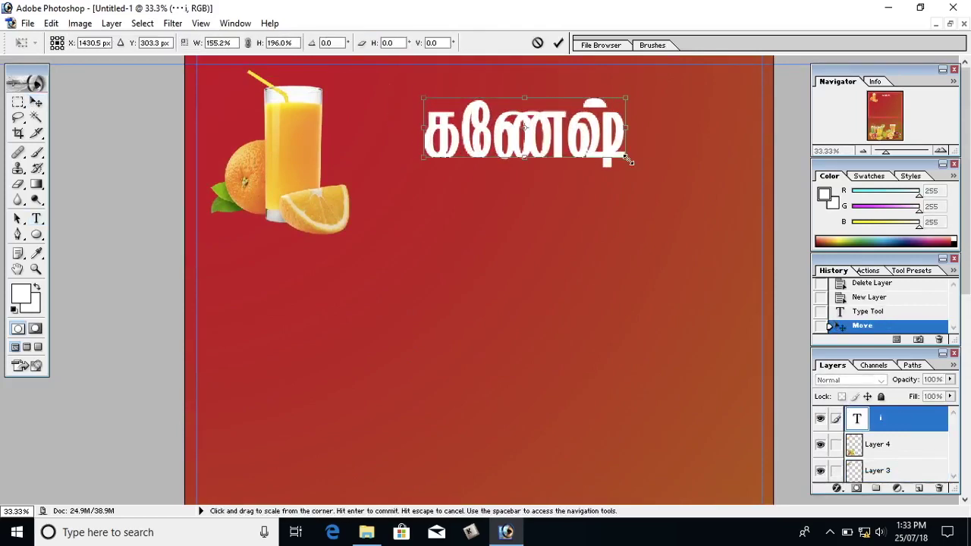
left_click_drag(556, 132, 611, 146)
key("Return")
left_click_drag(553, 134, 540, 130)
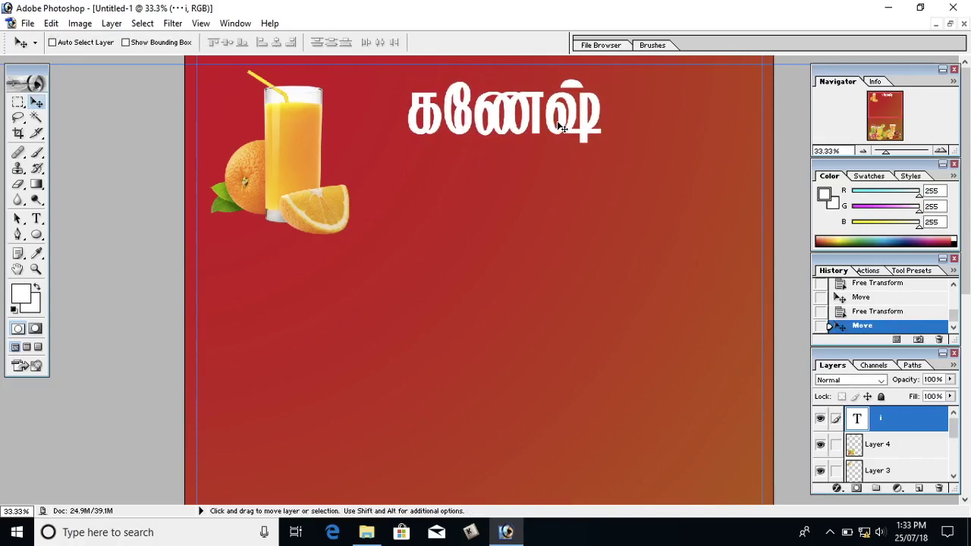
Step: Duplicate the title below itself and retype the copy as பழமுதிர்ச்சோலை
left_click_drag(561, 127, 564, 193, "alt")
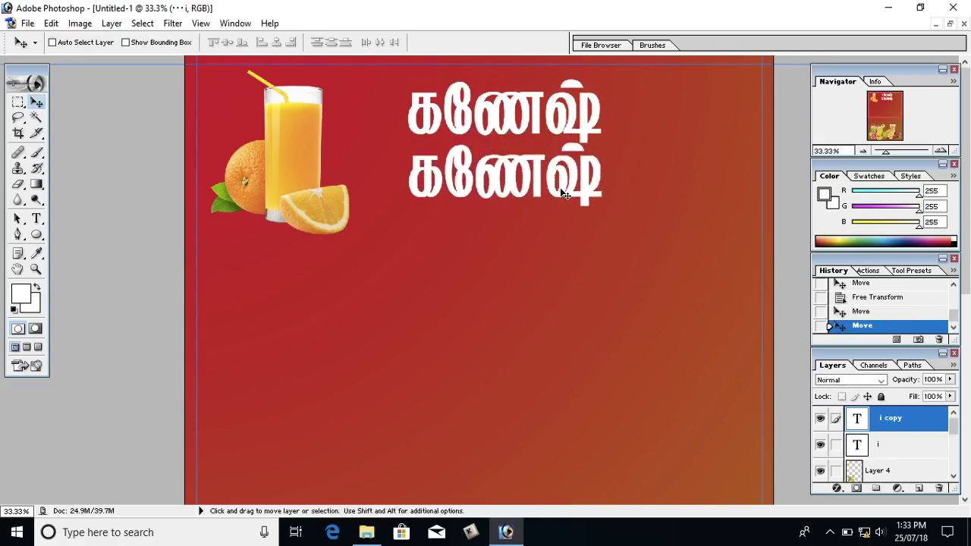
key("t")
double_click(457, 187)
type("பழம")
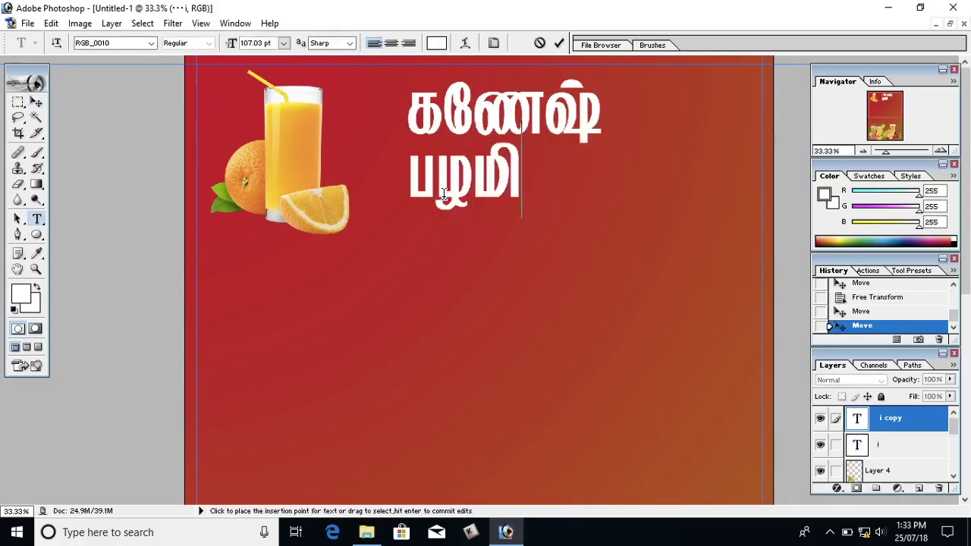
type("ுதிரா்ச")
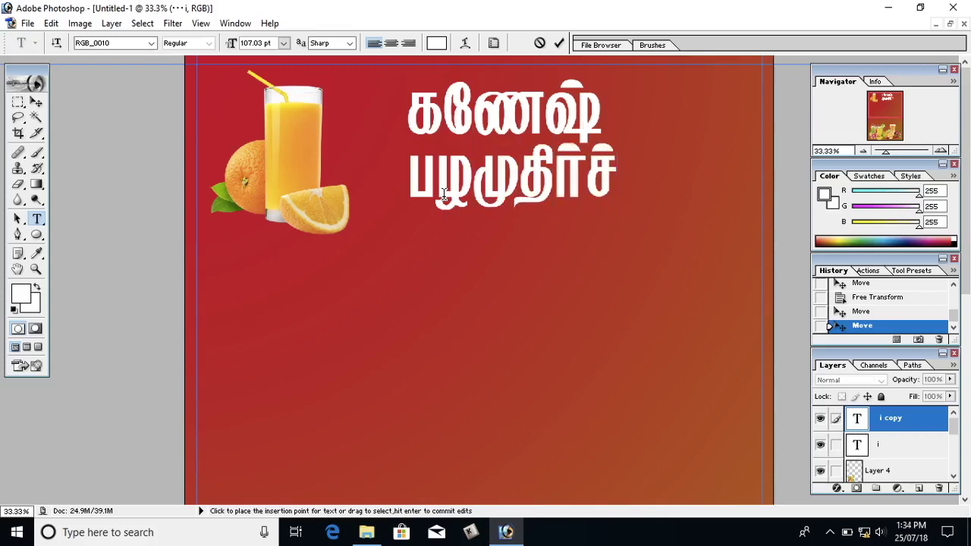
type("்சோலை")
key("ctrl+Return")
Step: Shrink the subtitle to about 67% and shift the subtitle and title right
key("ctrl+t")
mouse_move(744, 227)
left_mouse_down()
mouse_move(682, 190)
mouse_move(653, 189)
left_mouse_up()
key("Return")
key("v")
left_click_drag(508, 182, 520, 182)
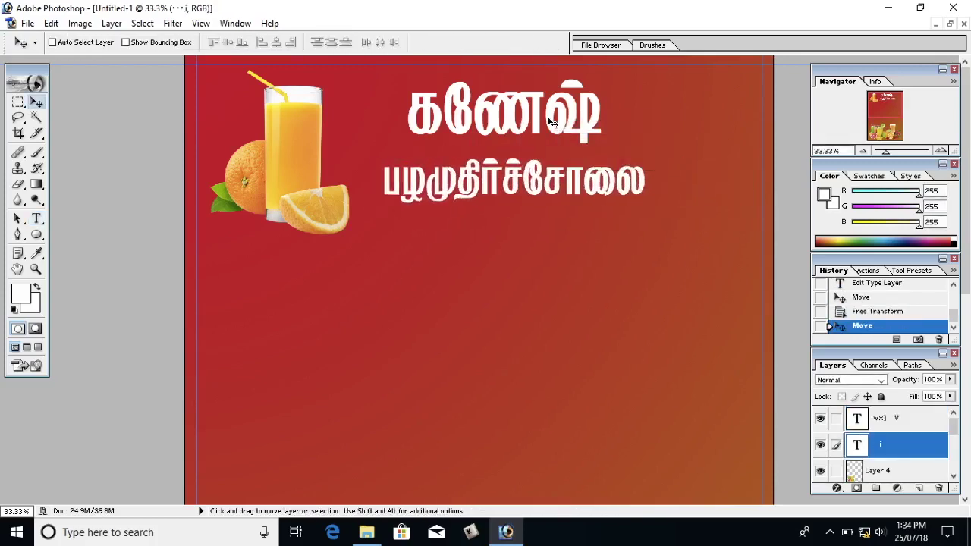
left_click_drag(548, 117, 557, 116)
Step: Change the subtitle's font to a script-style Tamil font
key("t")
double_click(437, 187)
left_click(112, 43)
key("Down")
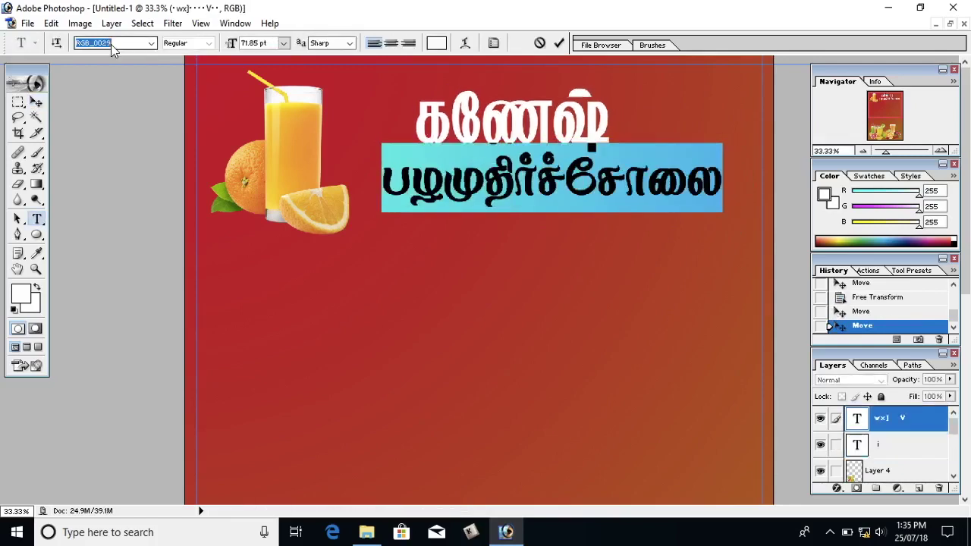
key("Down")
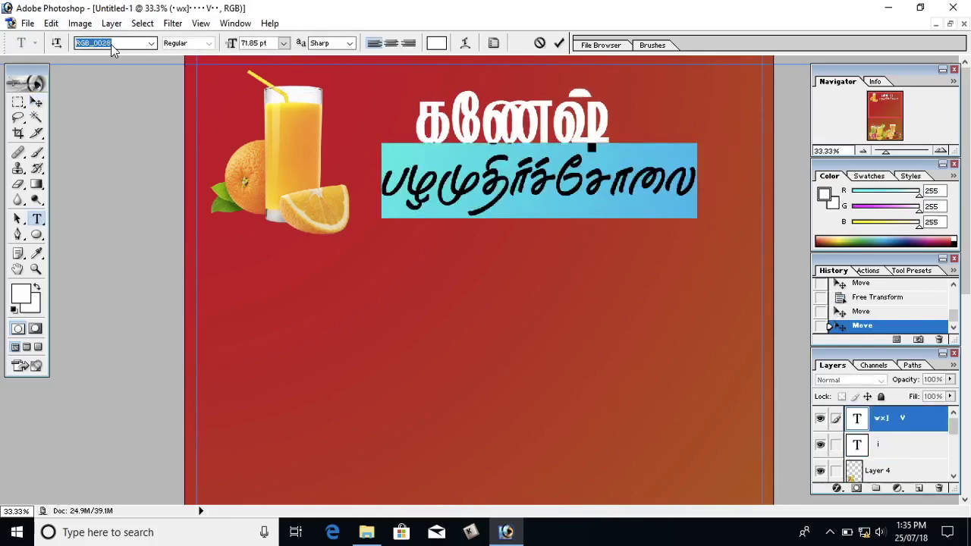
left_click(405, 194)
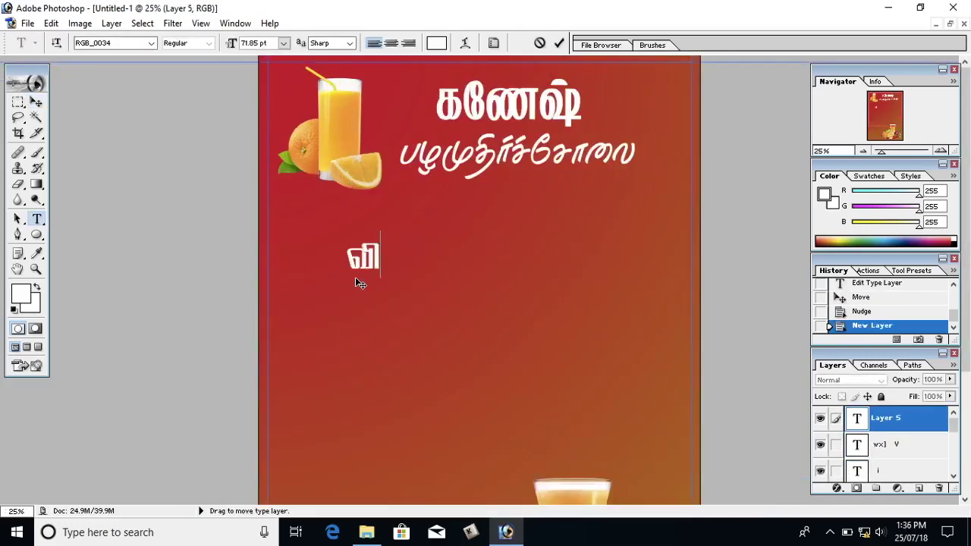
Step: Type the price-list heading விலைப்பட்டியல்: and change its font
type("ைலப்பட்")
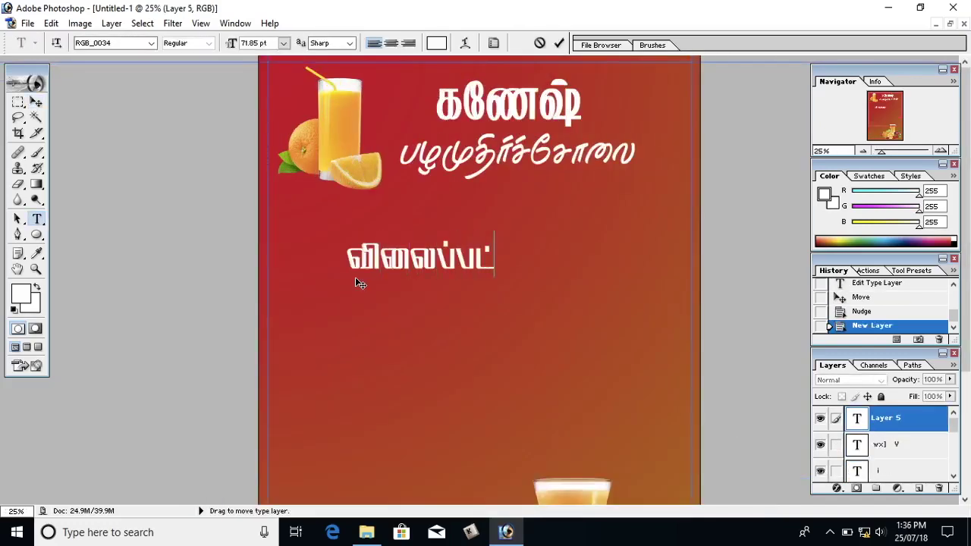
type("டியல்:")
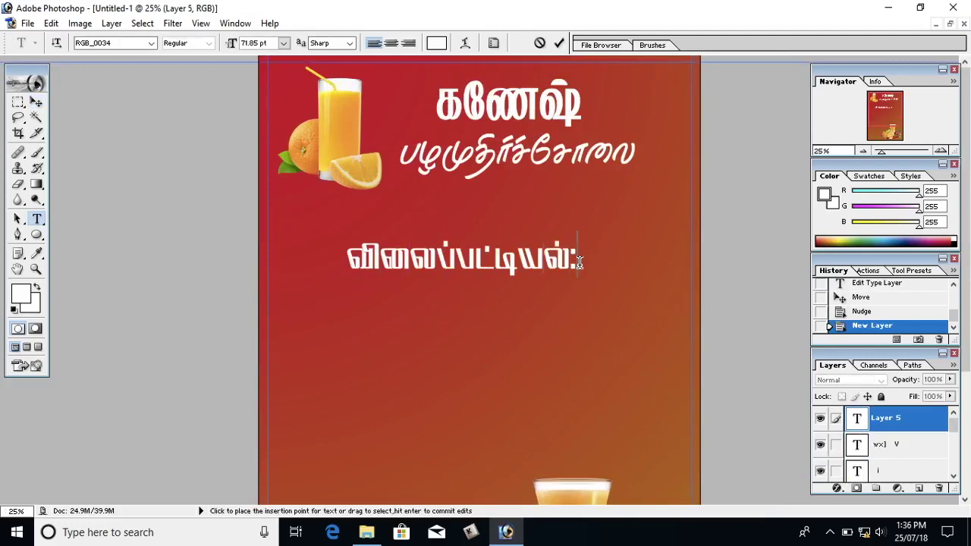
key("ctrl+a")
left_click(412, 261)
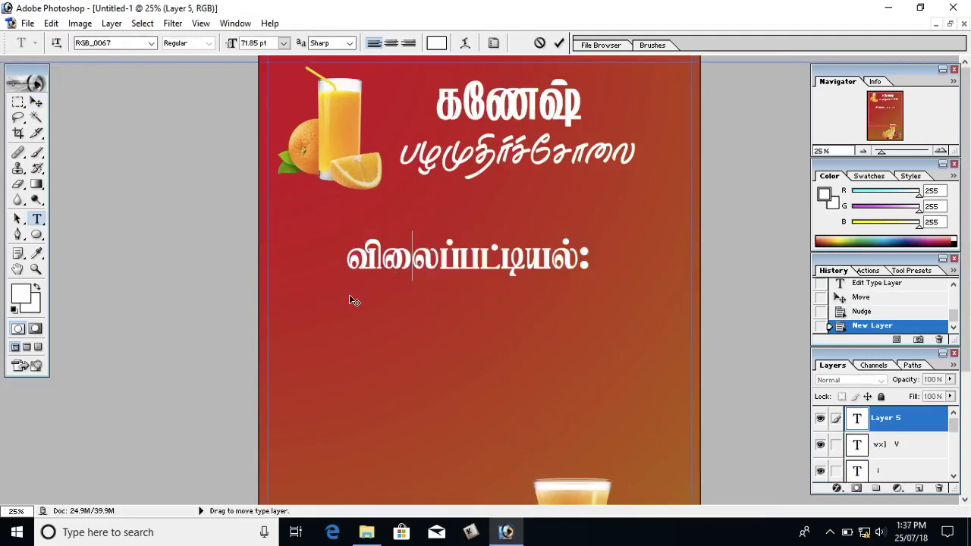
Step: Move the heading up under the subtitle and shrink it slightly
left_click(36, 102)
left_click_drag(475, 289, 494, 243)
key("ctrl+t")
mouse_move(607, 235)
left_mouse_down()
mouse_move(562, 214)
mouse_move(581, 223)
left_mouse_up()
key("Return")
Step: Draw a bright yellow rounded rectangle on a new layer behind the heading
key("ctrl+alt+shift+n")
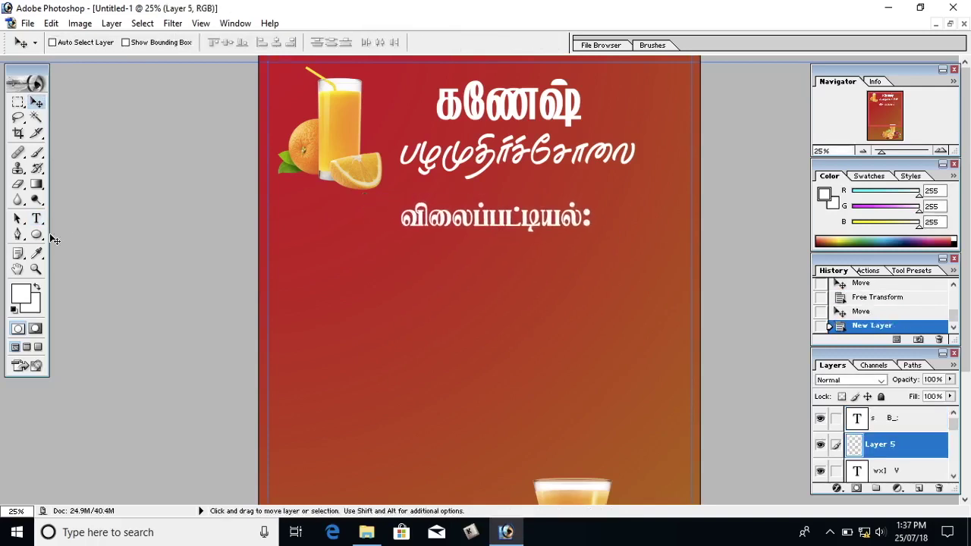
left_click(39, 236)
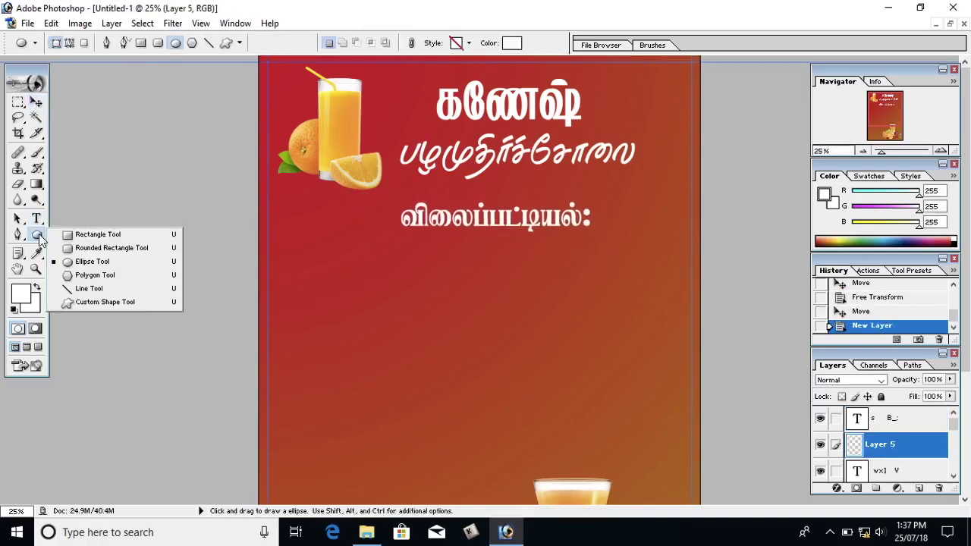
left_click(91, 248)
left_click(512, 43)
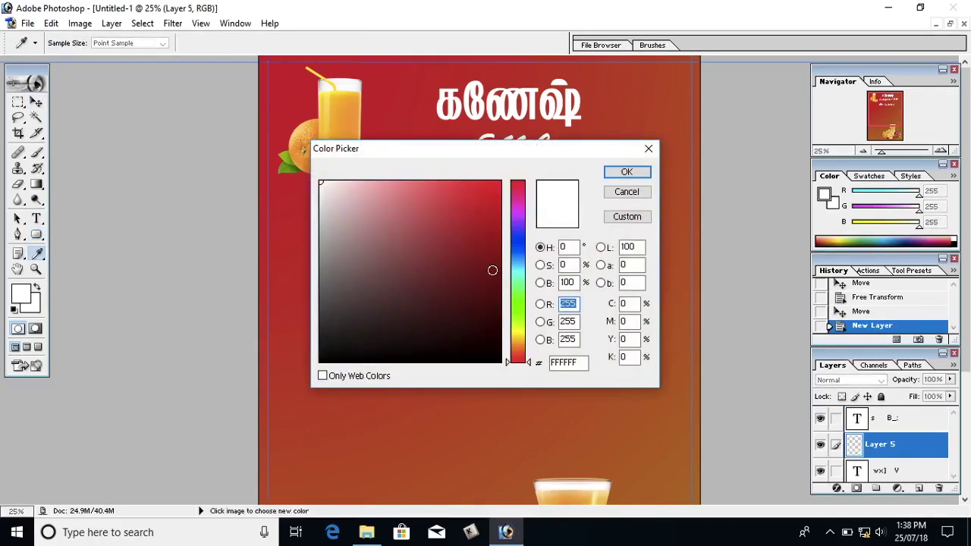
left_click_drag(520, 347, 523, 335)
left_click(490, 184)
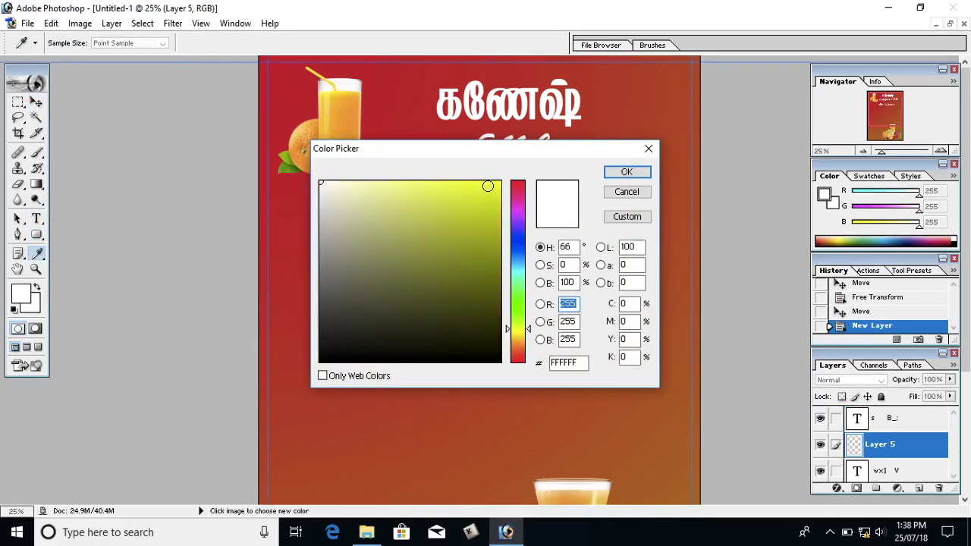
left_click(626, 172)
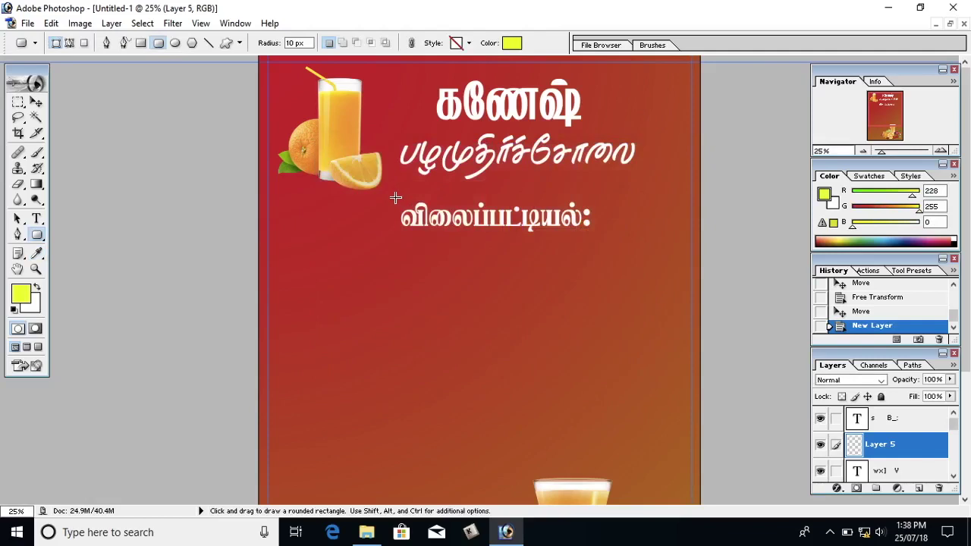
left_click_drag(395, 198, 597, 236)
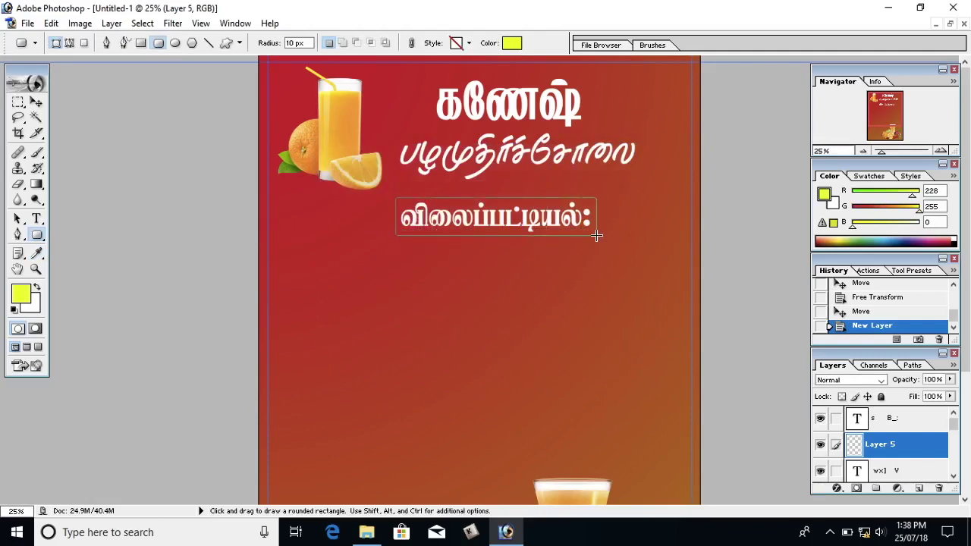
left_click_drag(596, 236, 597, 236)
Step: Change the விலைப்பட்டியல்: heading text colour to black
key("t")
left_click(444, 223)
key("ctrl+a")
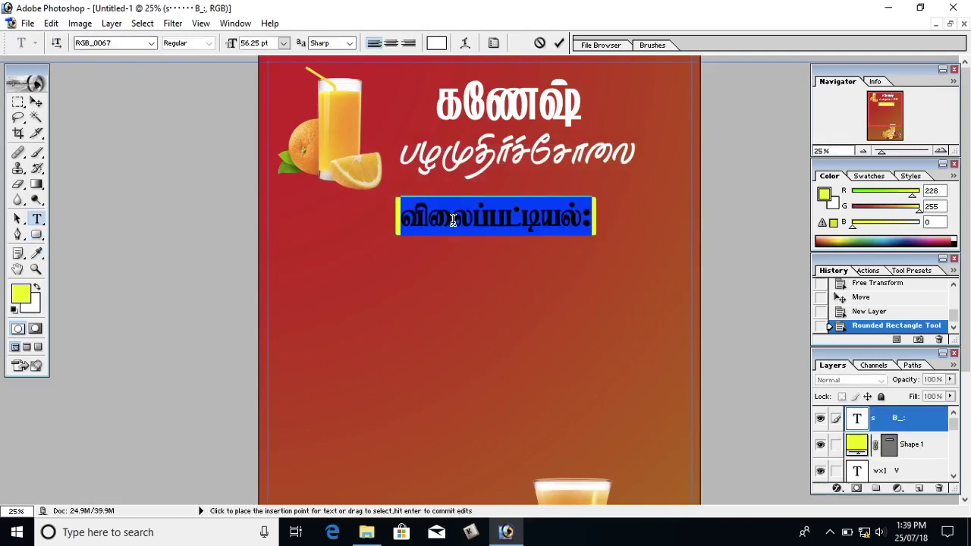
left_click(437, 44)
left_click(418, 271)
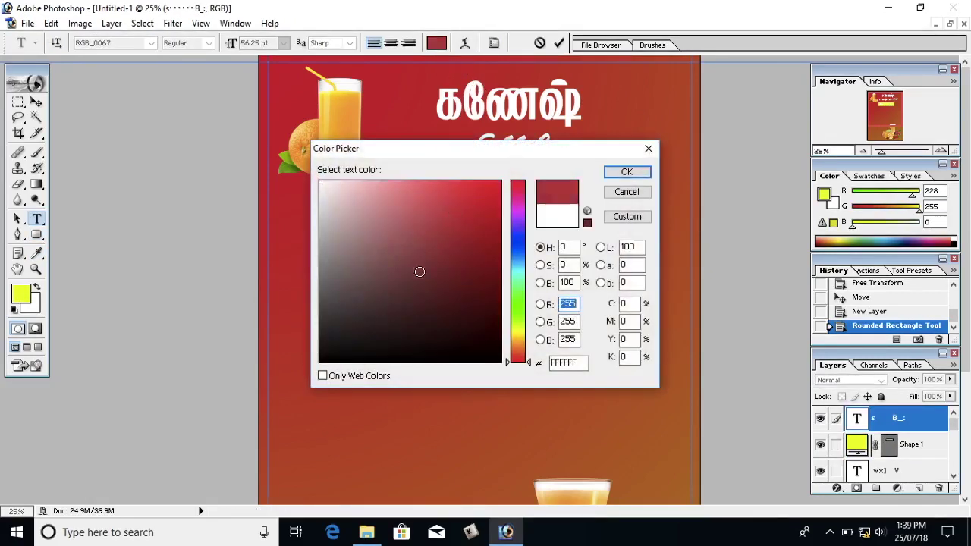
left_click(321, 362)
left_click(627, 171)
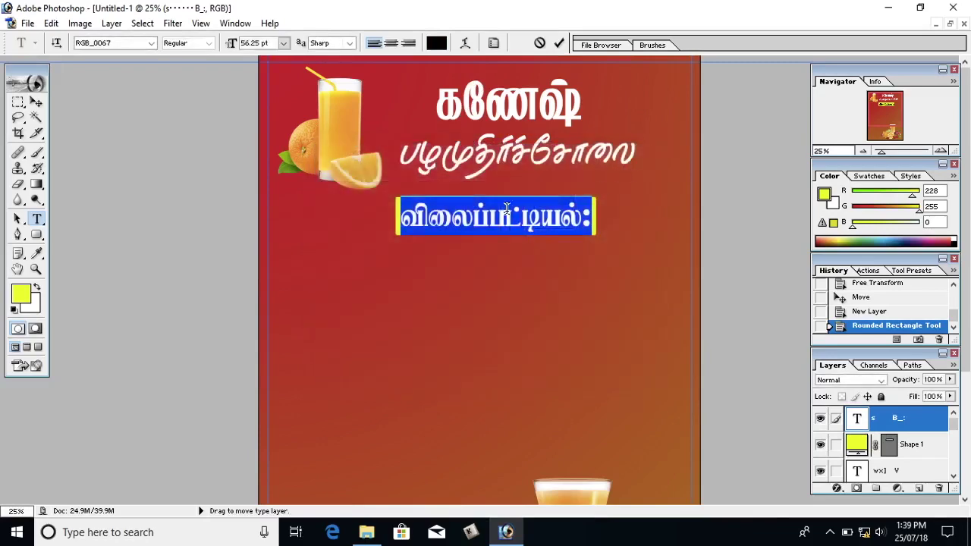
left_click(489, 220)
left_click(201, 23)
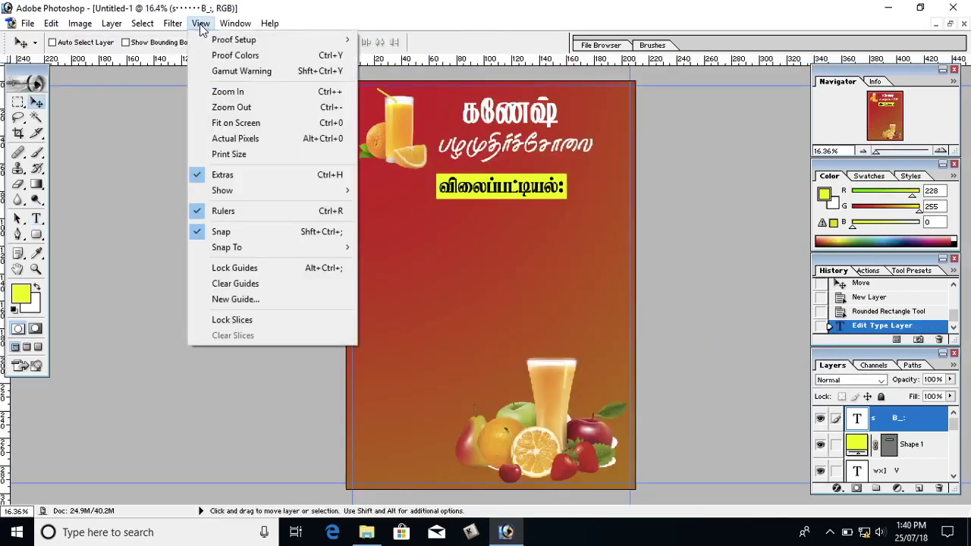
Step: Add a centre vertical guide at position 50, then zoom in on the poster
left_click(220, 301)
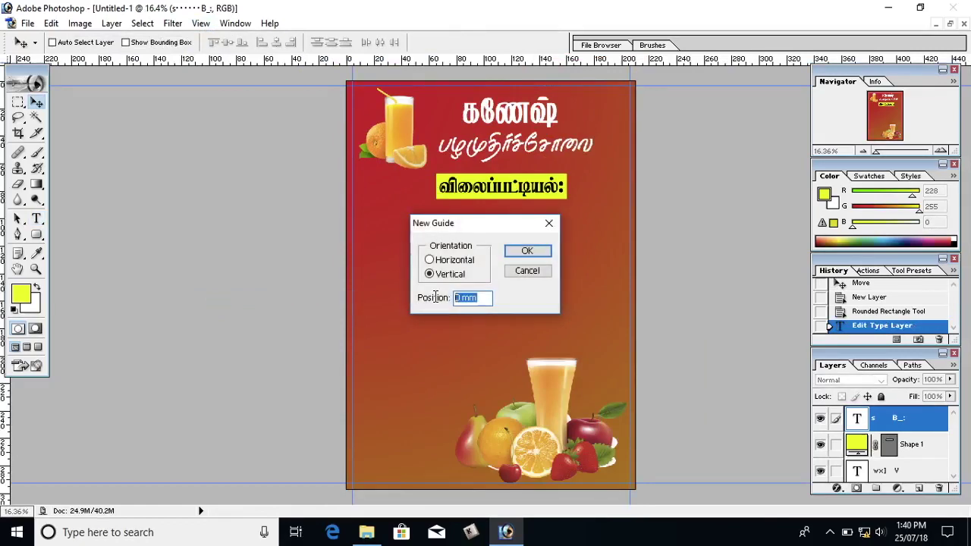
type("50")
left_click(513, 253)
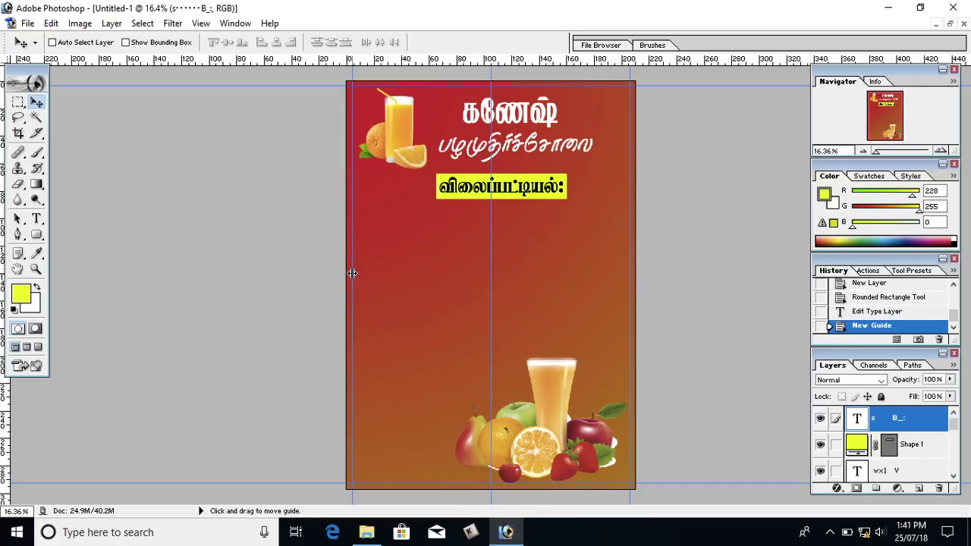
key("ctrl+plus")
key("ctrl+plus")
key("ctrl+plus")
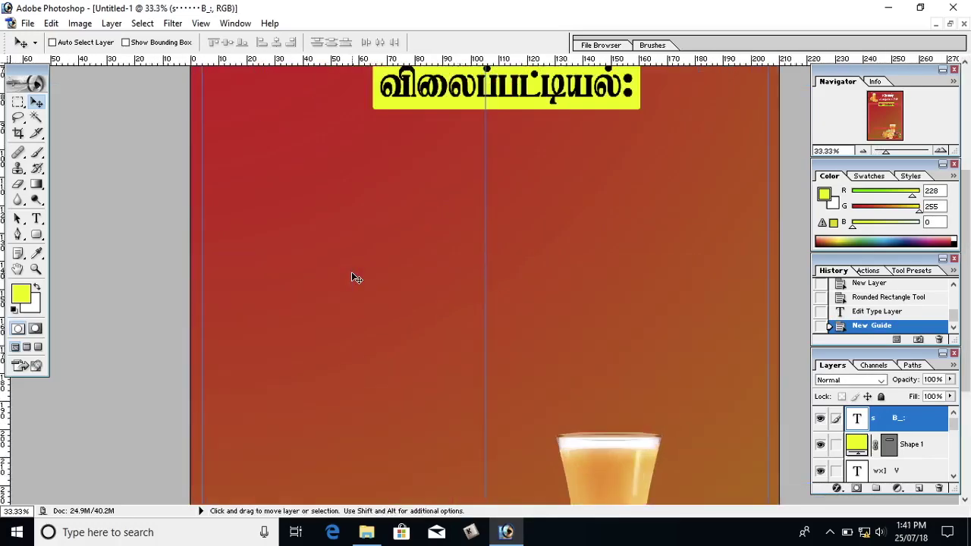
key("space")
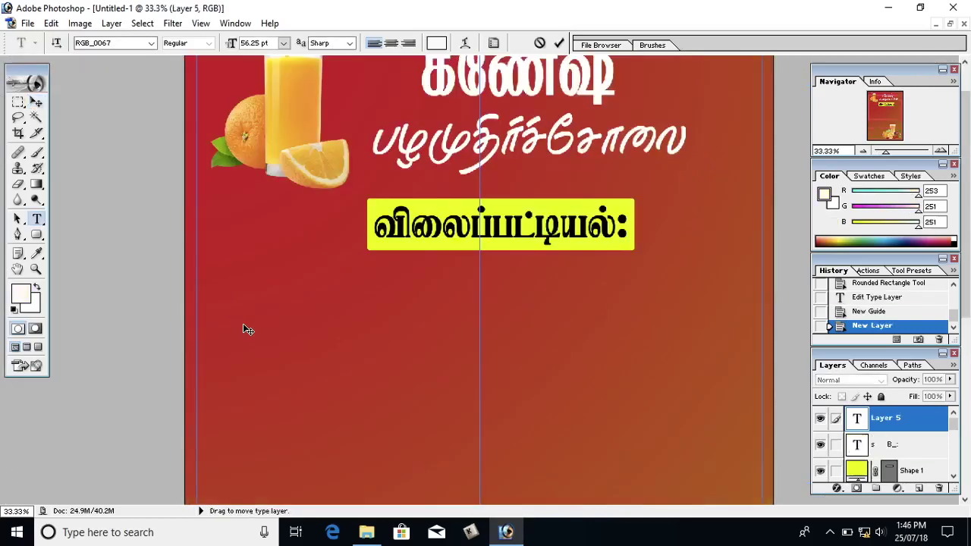
Step: Type line 1, '1.ஆப்பிள் ஜூஸ் ரூ.30', in white using the RGB_0059 font
type("1.ஆப்ப")
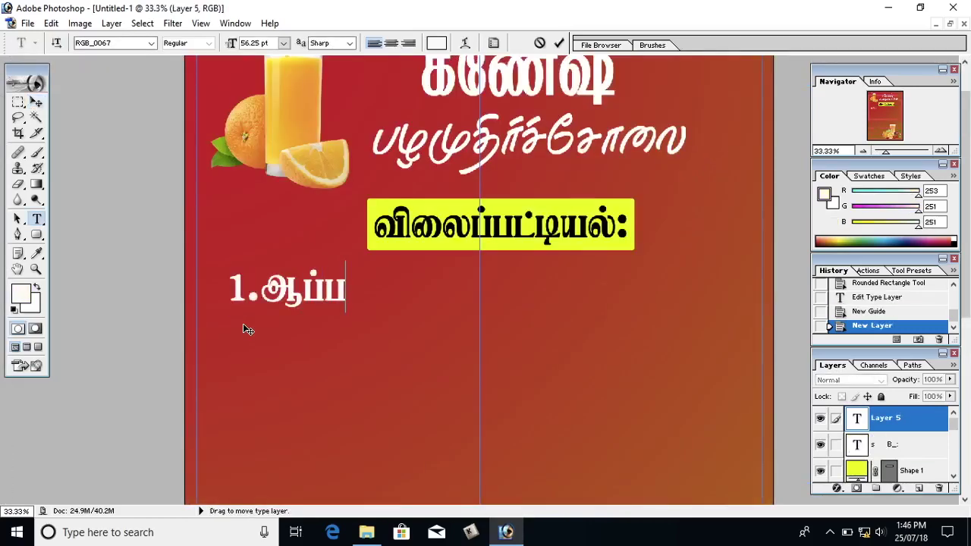
type("ிள்")
key("ctrl+a")
left_click(113, 42)
left_click(122, 113)
left_click(305, 334)
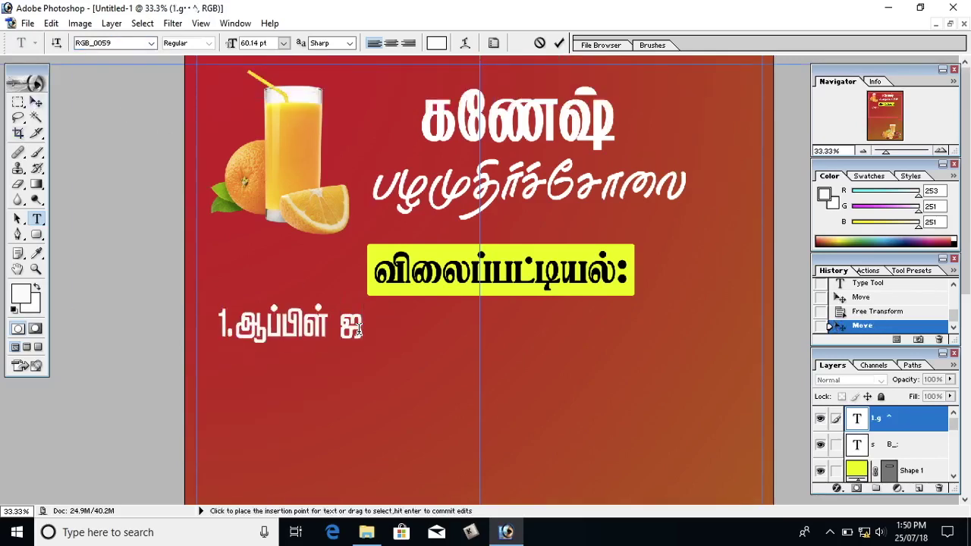
type("ூஸ் ரு")
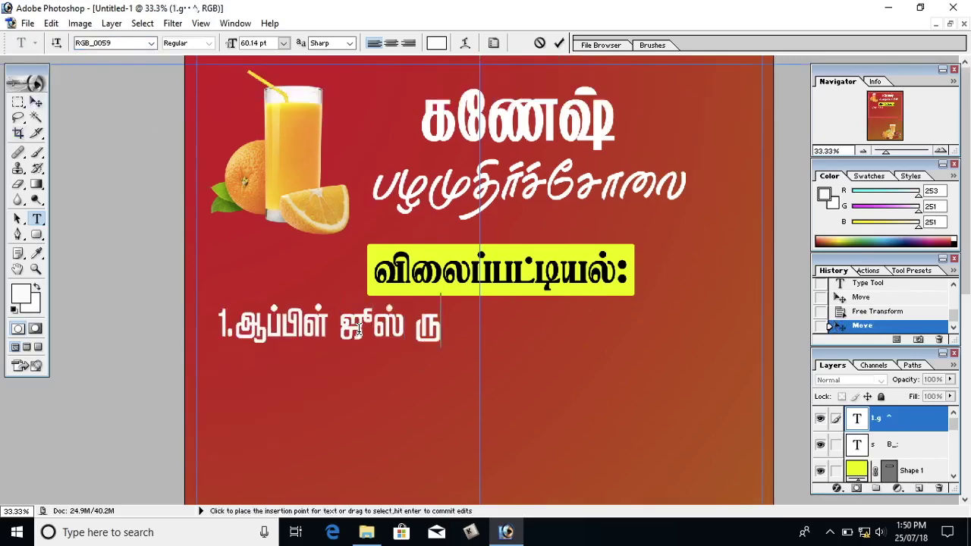
key("BackSpace")
type("ூ.30")
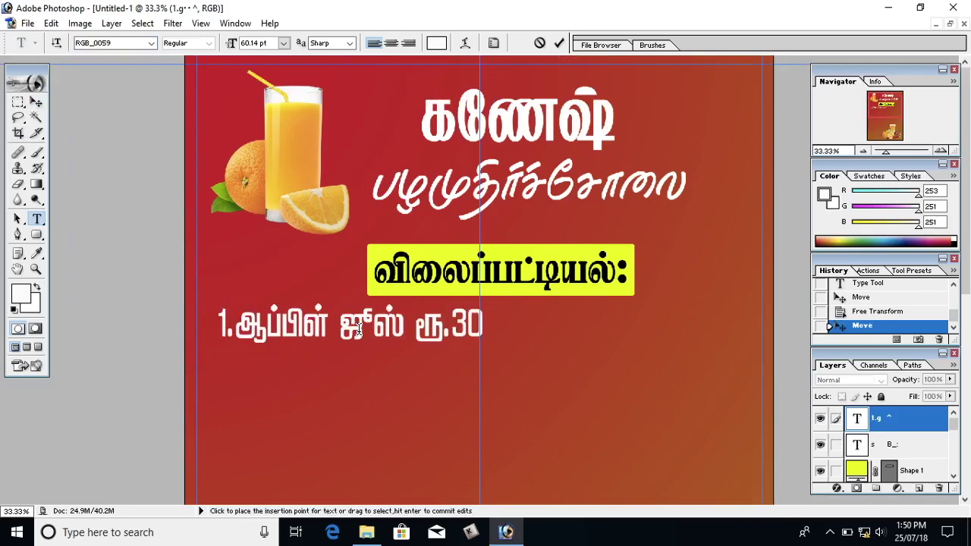
key("ctrl+t")
key("Return")
Step: Copy line 1 below and edit it into line 2, 2.ஆரஞ்சு juice
scroll(348, 339, "down", 3)
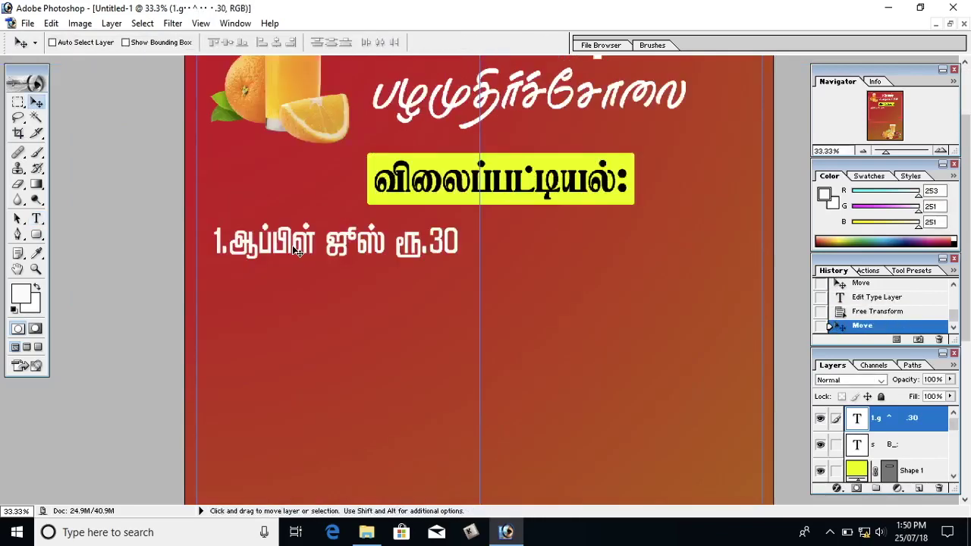
left_click_drag(294, 248, 294, 288)
double_click(294, 288)
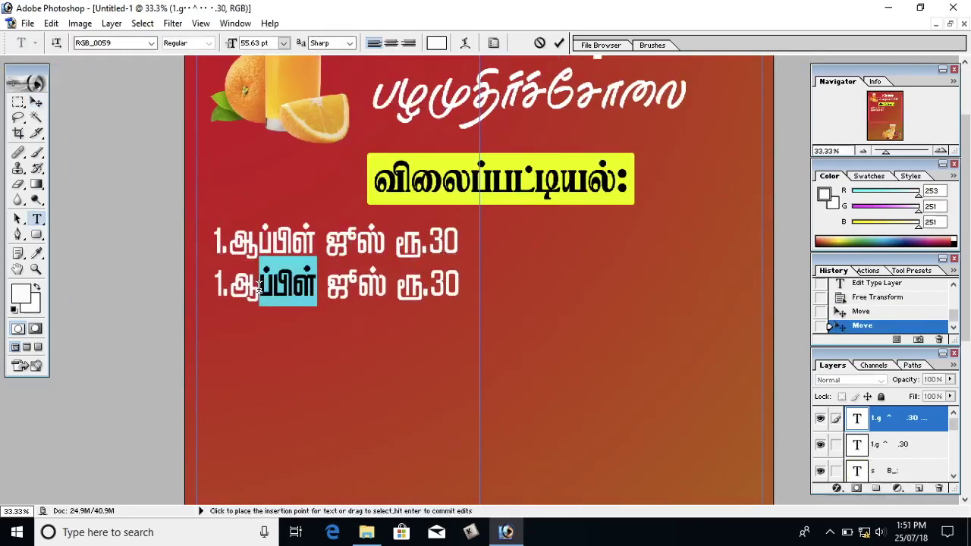
key("BackSpace")
type("u")
type("ஞ்")
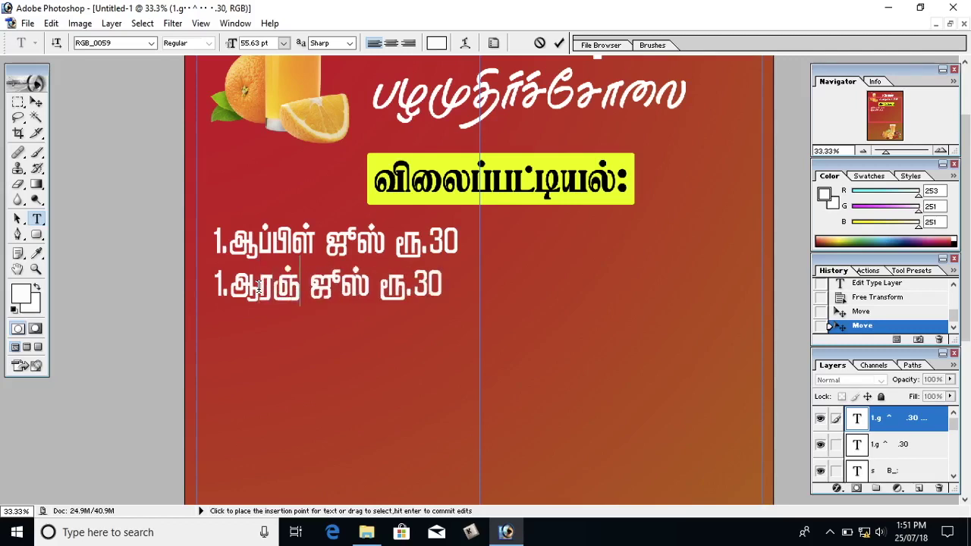
type("சு")
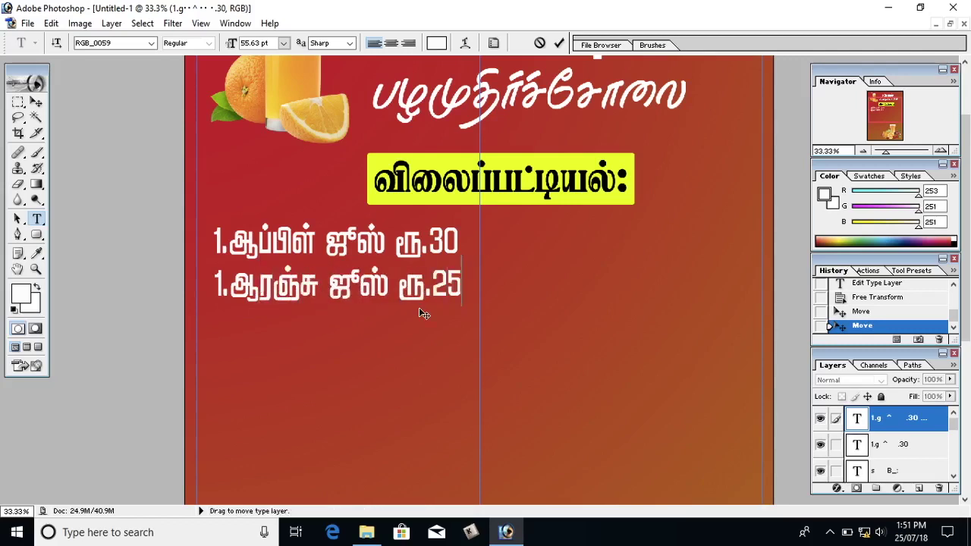
left_click(226, 299)
key("BackSpace")
type("2")
key("ctrl+Return")
Step: Copy the orange line below as line 3, 3.அன்னாச்சி juice
key("v")
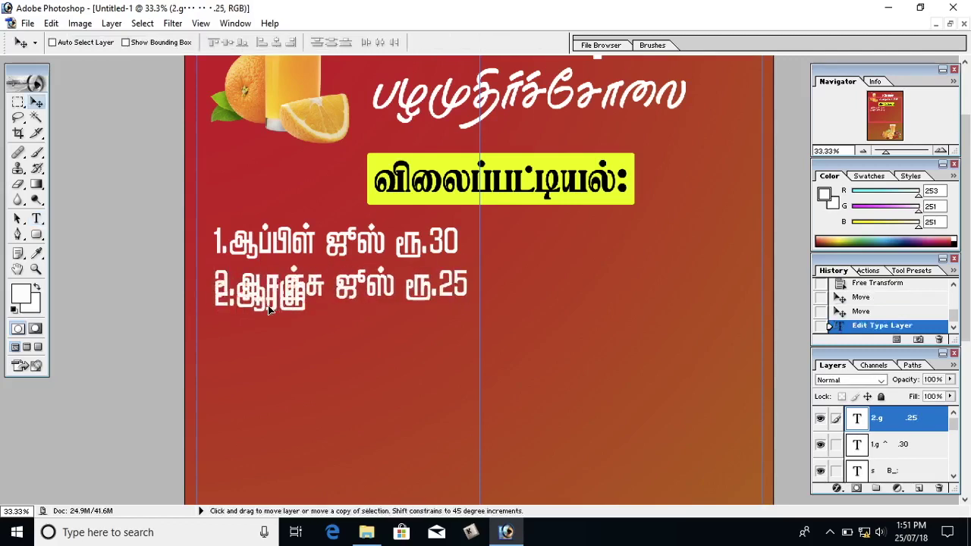
mouse_move(268, 291)
left_mouse_down()
mouse_move(267, 331)
mouse_move(236, 324)
left_mouse_up()
key("t")
left_click(226, 324)
key("BackSpace")
type("3.")
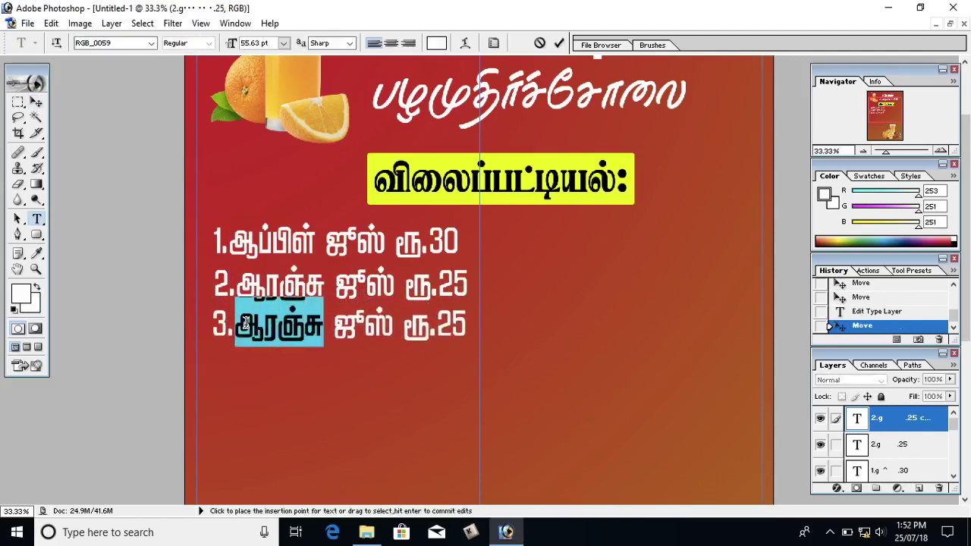
type("அன்னாச்சி")
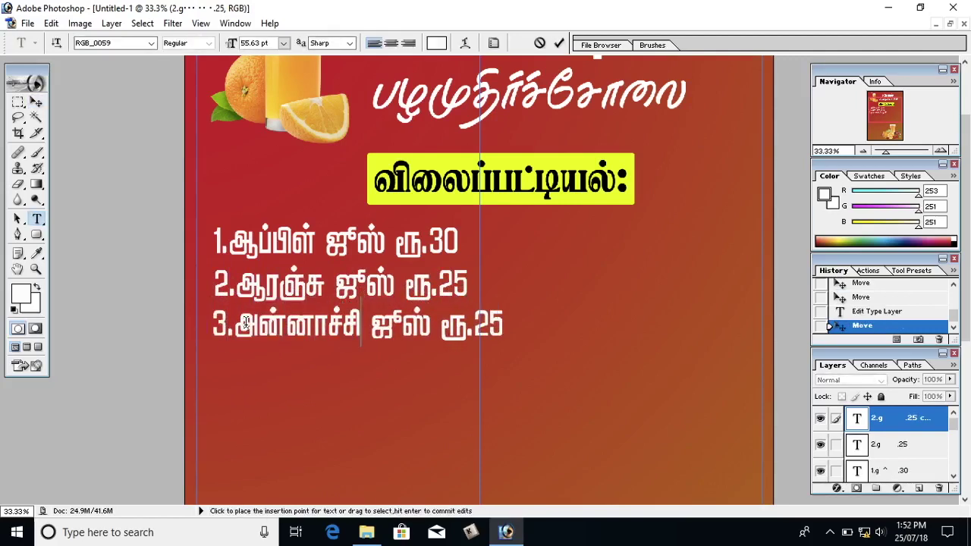
key("ctrl+Return")
Step: Add line 4, 4.பப்பாளி juice at ரூ.40, and copy it below for line 5
key("v")
scroll(300, 308, "down", 2)
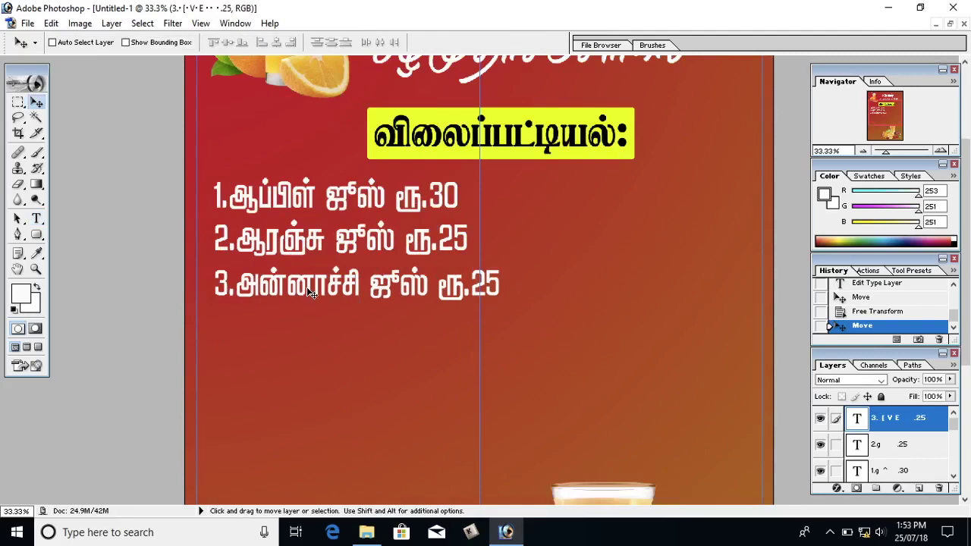
left_click_drag(310, 291, 307, 329)
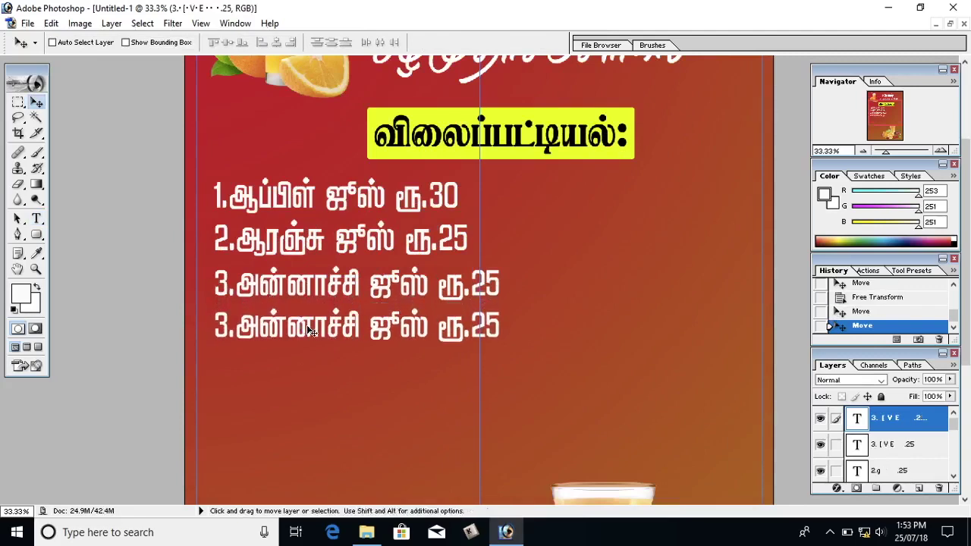
key("t")
left_click(235, 326)
key("BackSpace")
type("4")
double_click(249, 323)
type("ப")
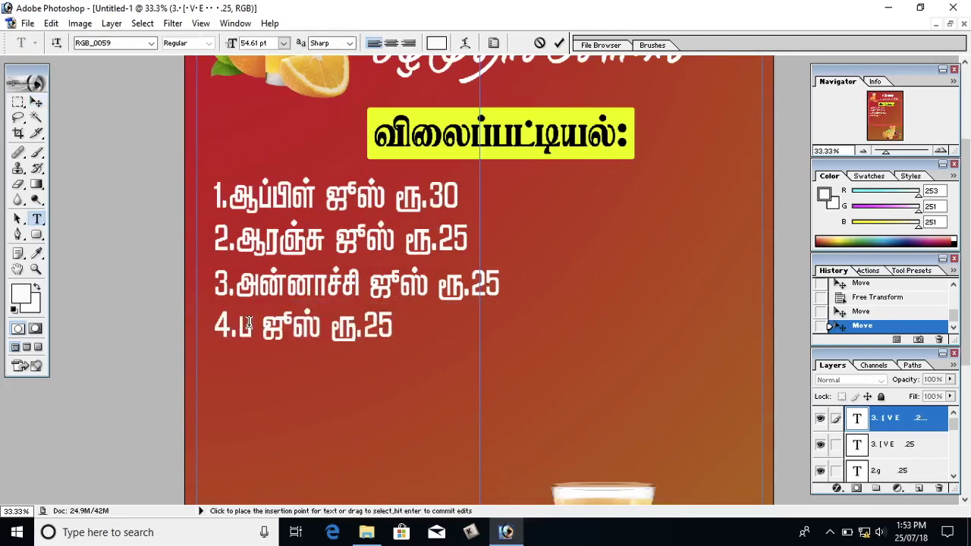
type("ப்பா")
type("ளி")
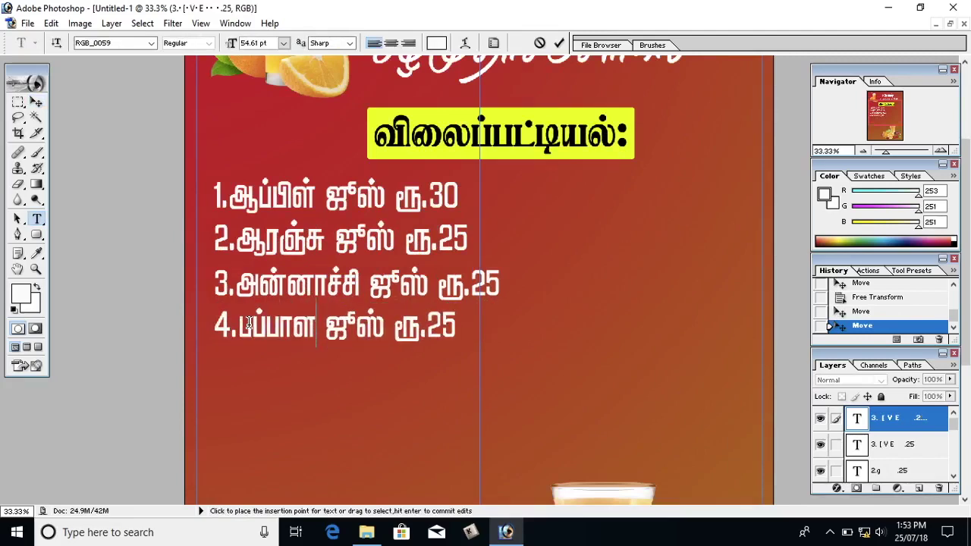
mouse_move(245, 354)
left_mouse_down()
mouse_move(249, 383)
mouse_move(324, 379)
left_mouse_up()
Step: Make line 5 sapota (சப்போட்டா) juice and line 6 நெல்லிக்காய் ஜூஸ் ரூ.25, starting line 7 திராட்சை
type("5.")
key("Delete")
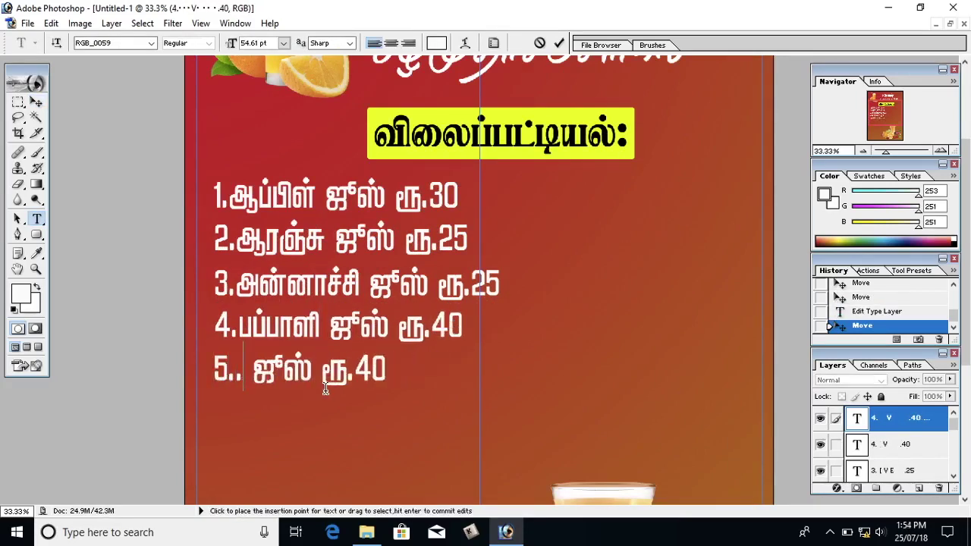
type("சப்போட்டா")
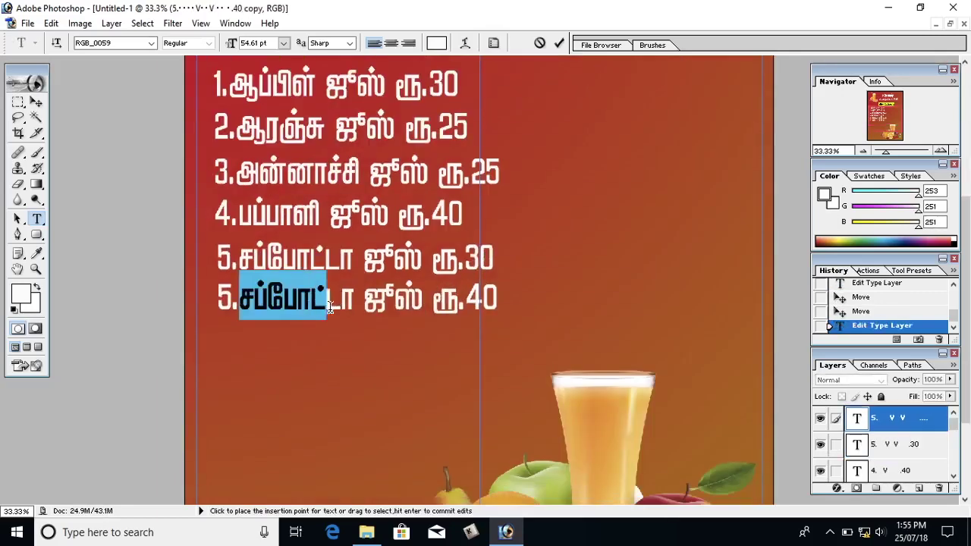
left_click_drag(238, 299, 355, 301)
type("நெல்")
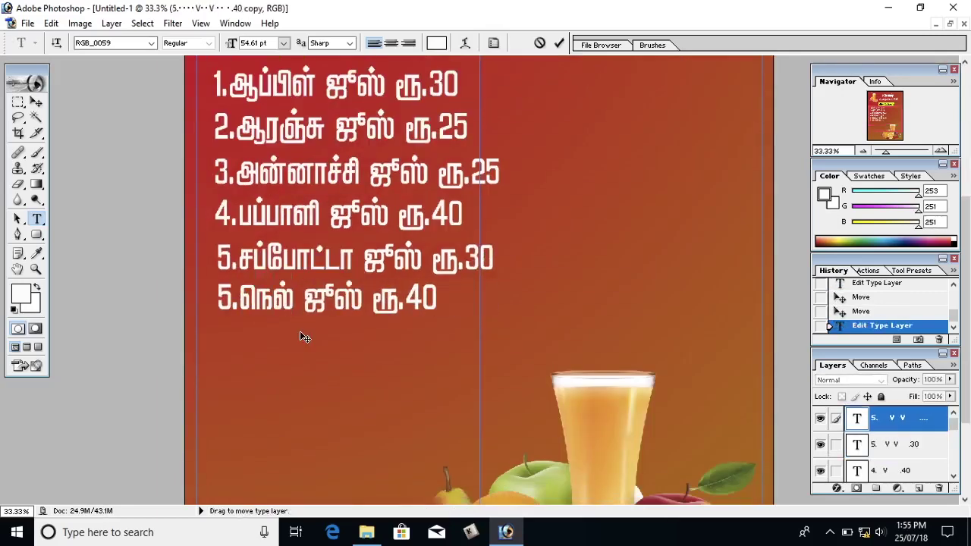
type("லிக்காய் ஜூஸ் ரூ.")
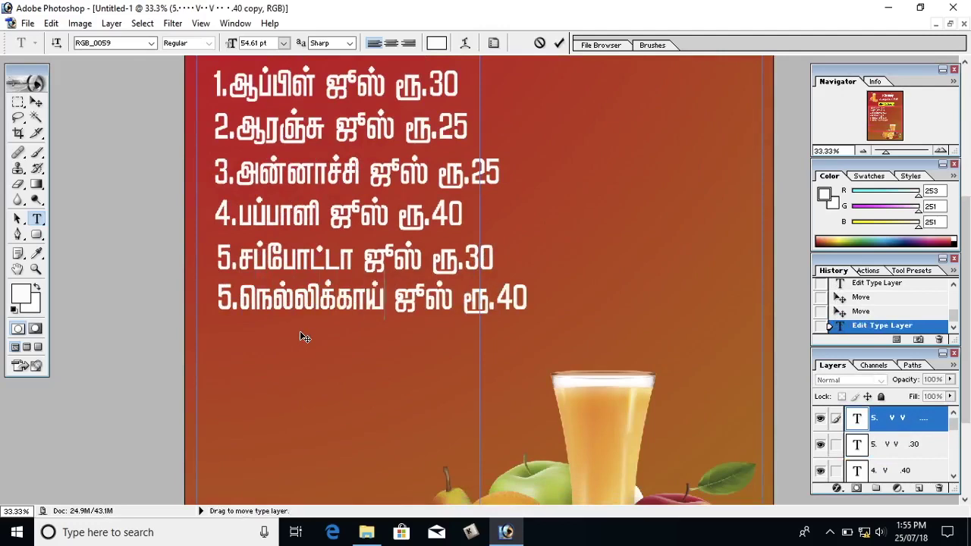
type("25")
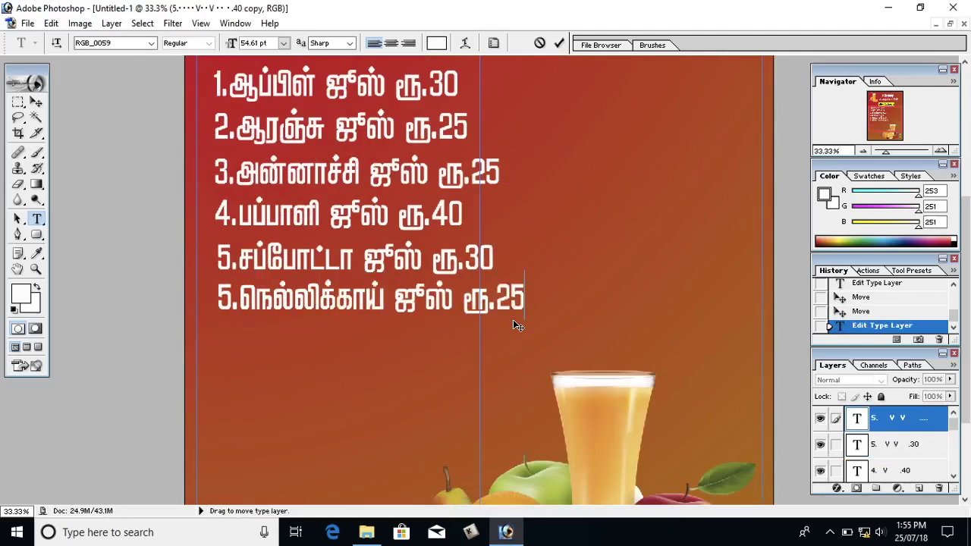
type(" 7.தி")
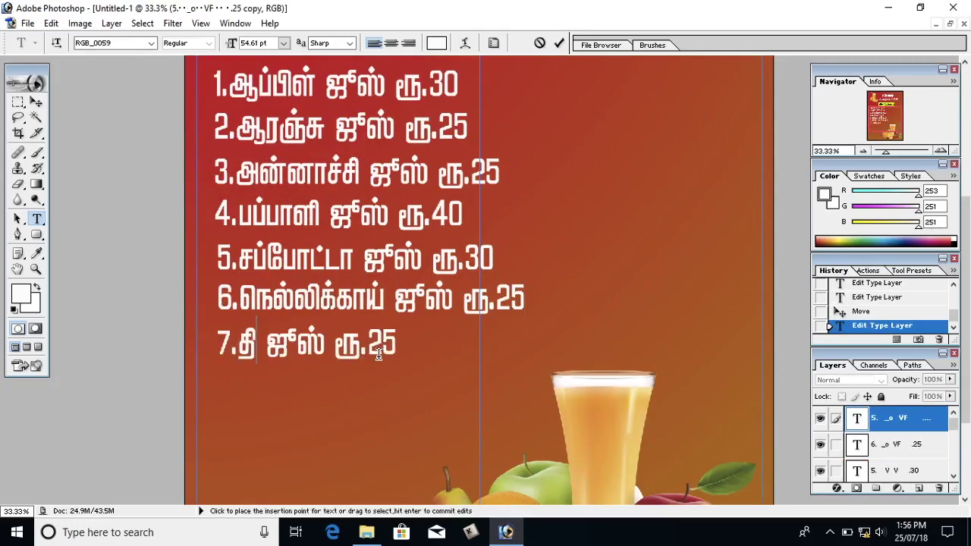
type("ராட்சை")
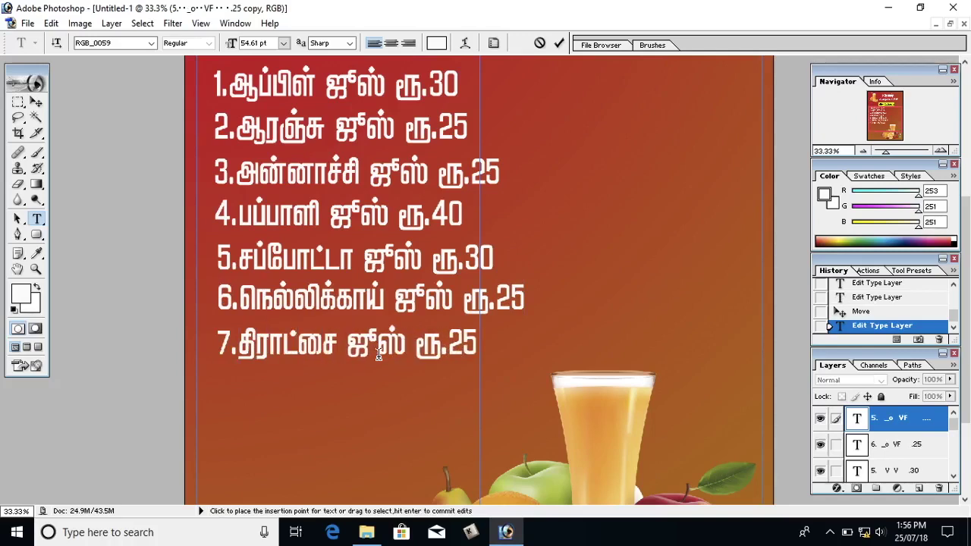
Step: Set grape juice to ரூ.45 and add line 8, மாதுளை juice at ரூ.50
key("BackSpace")
key("BackSpace")
type("45")
left_click_drag(400, 371, 226, 438)
type("8")
left_click_drag(334, 383, 236, 383)
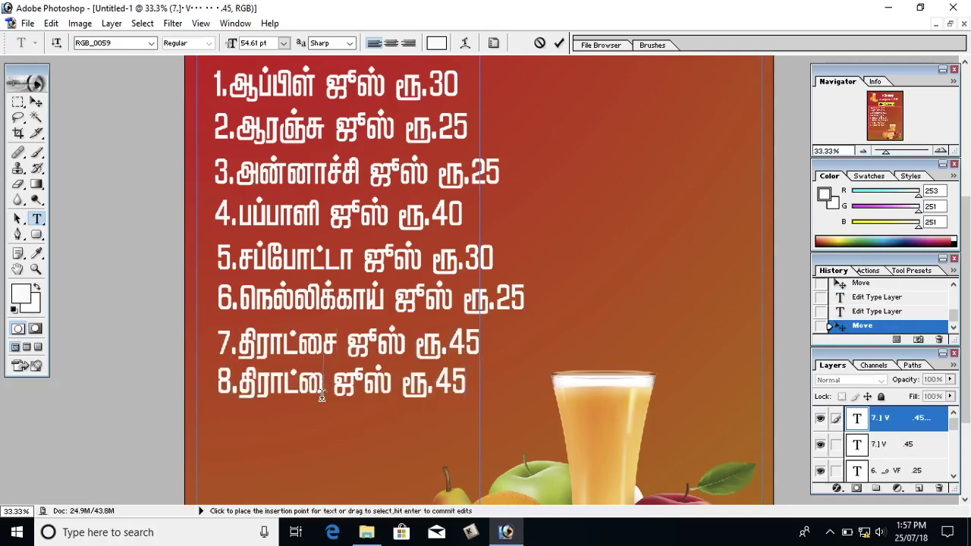
key("BackSpace")
type("மாது")
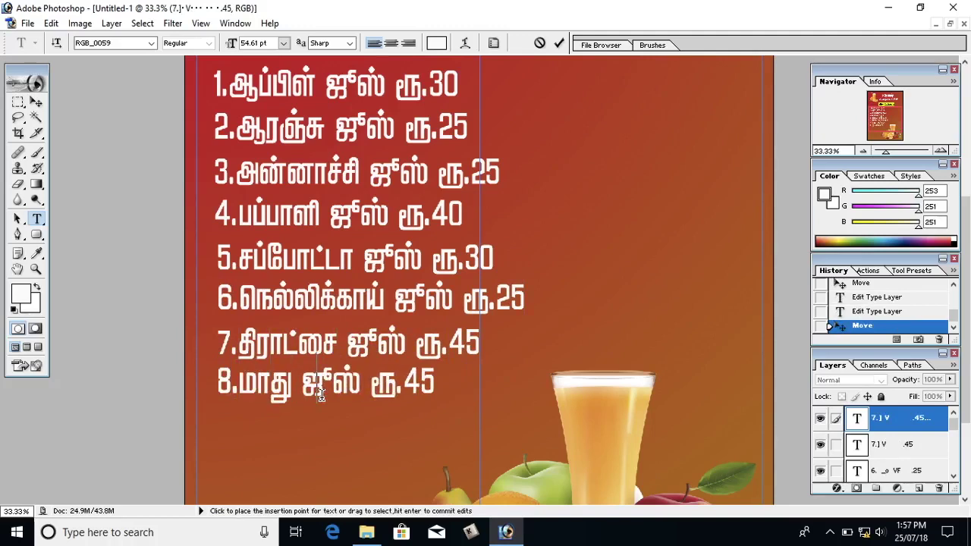
type("ளை")
key("BackSpace")
key("BackSpace")
type("50")
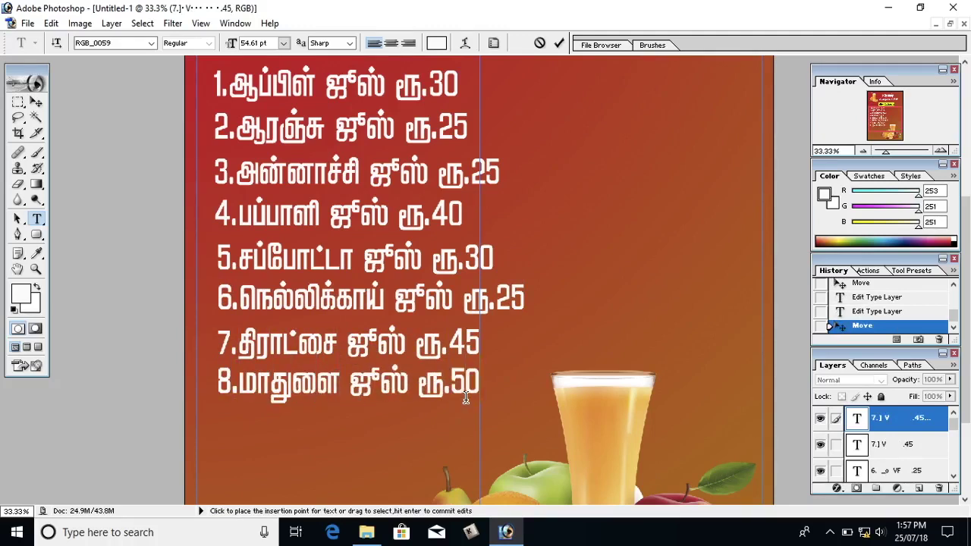
left_click(36, 101)
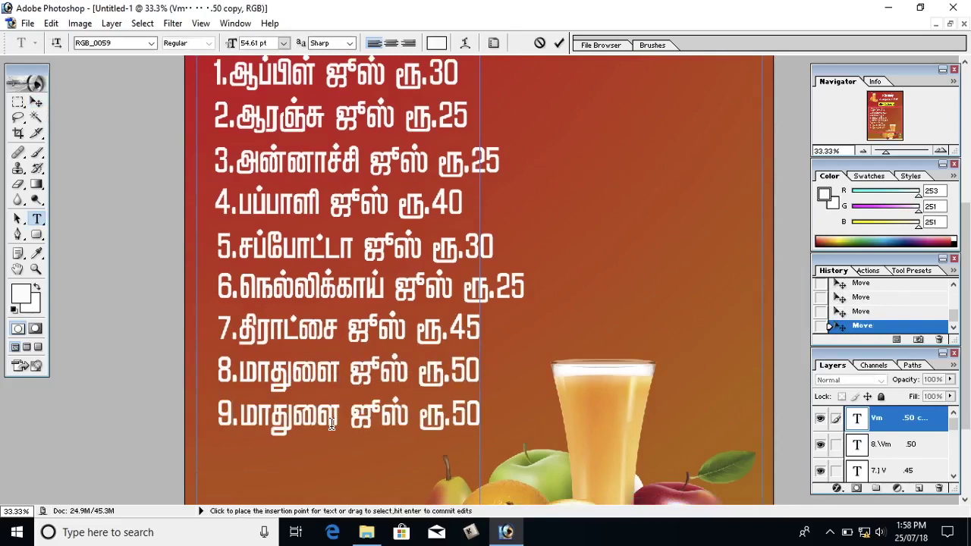
Step: Change line 9 to நார்த்தங்காய் ஜூஸ் ரூ.65
left_click(331, 425)
key("BackSpace")
key("BackSpace")
key("BackSpace")
key("BackSpace")
key("BackSpace")
type("சா")
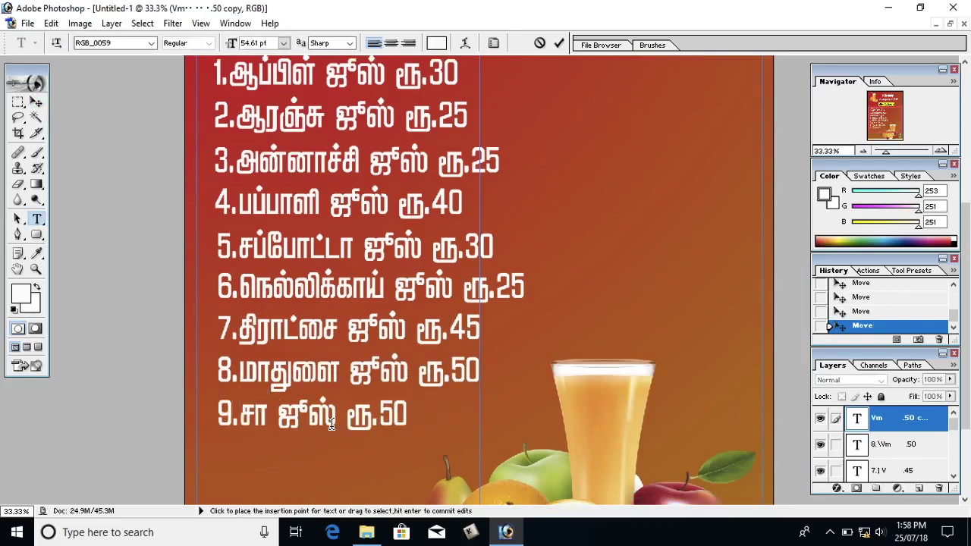
key("BackSpace")
key("BackSpace")
type("நார்")
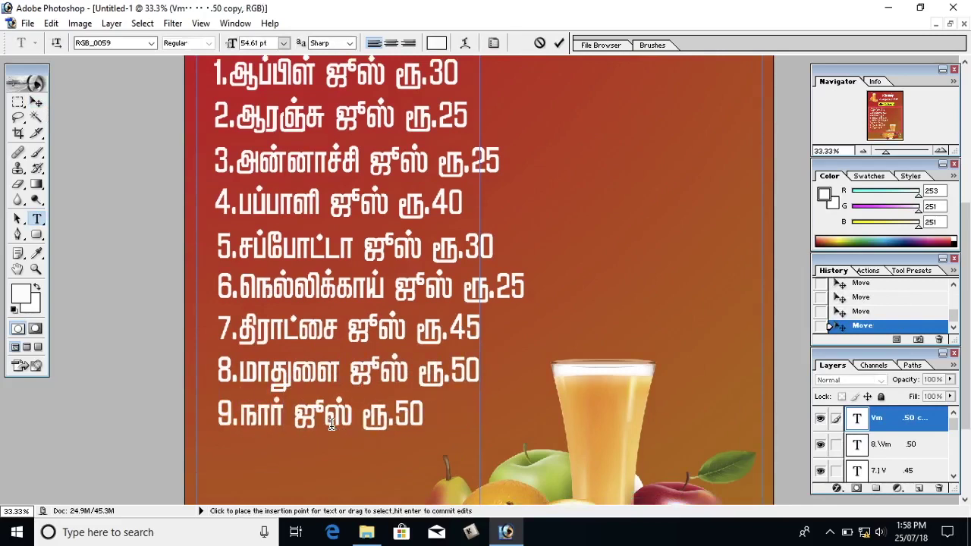
type("த்தங்கா")
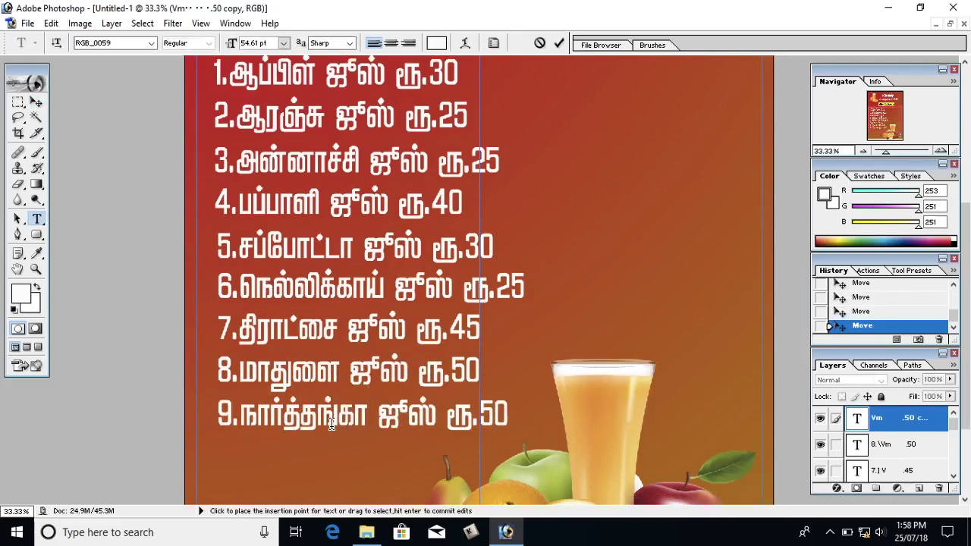
type("ய் ஜூஸ் ரூ.65")
Step: Duplicate line 9 as line 10 reading 10.எலுமிச்சை ஜூஸ் ரூ.25
left_click_drag(342, 414, 341, 455)
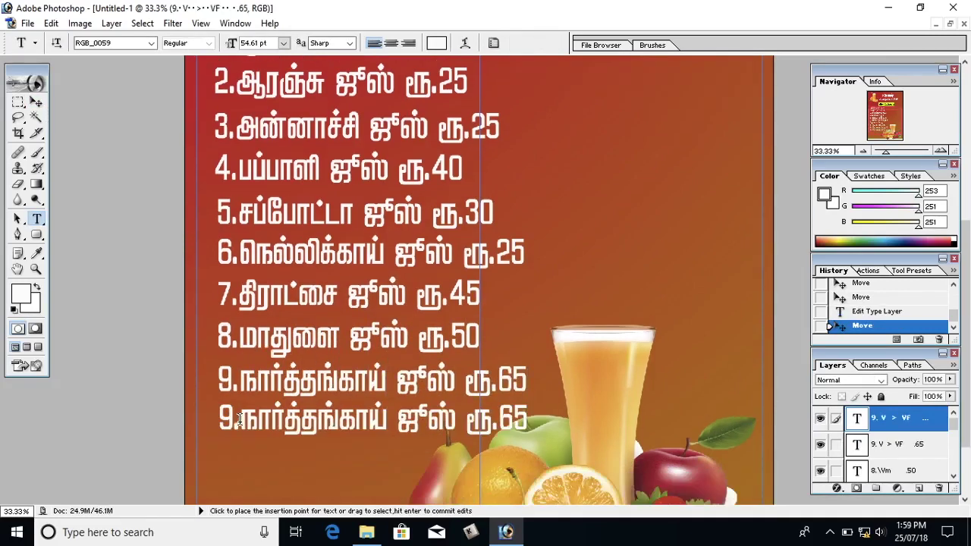
left_click(238, 451)
key("BackSpace")
type("10")
double_click(343, 421)
type("எலு")
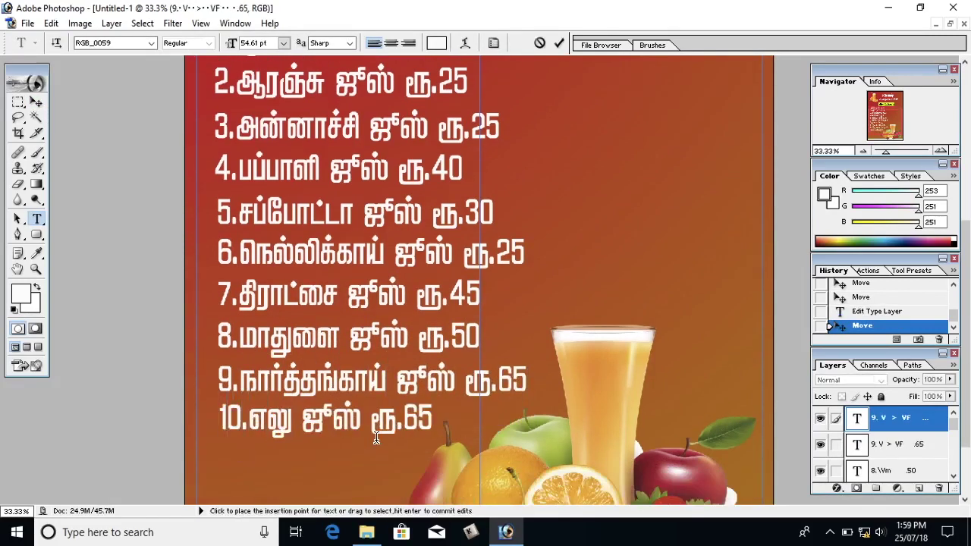
type("மிச்")
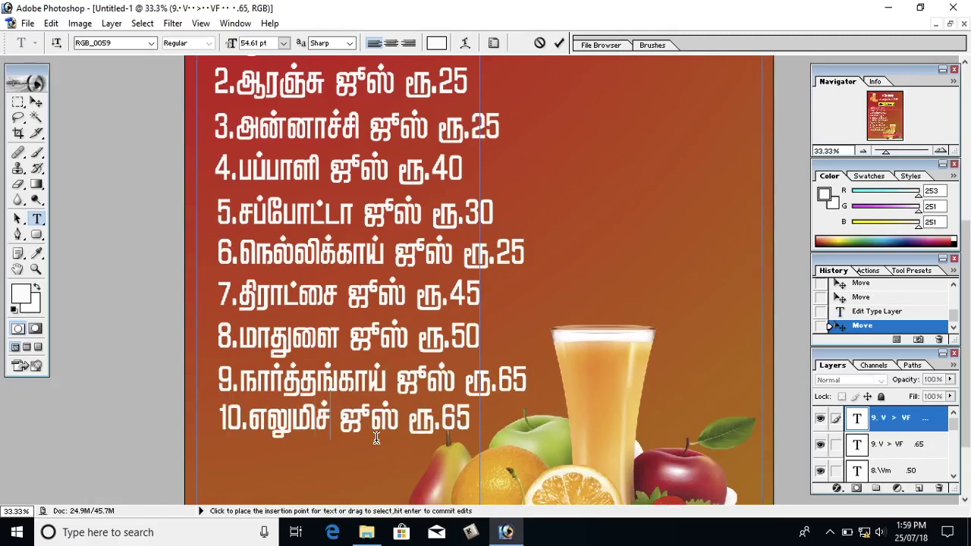
type("சை")
left_click(502, 420)
key("BackSpace")
key("BackSpace")
type("25")
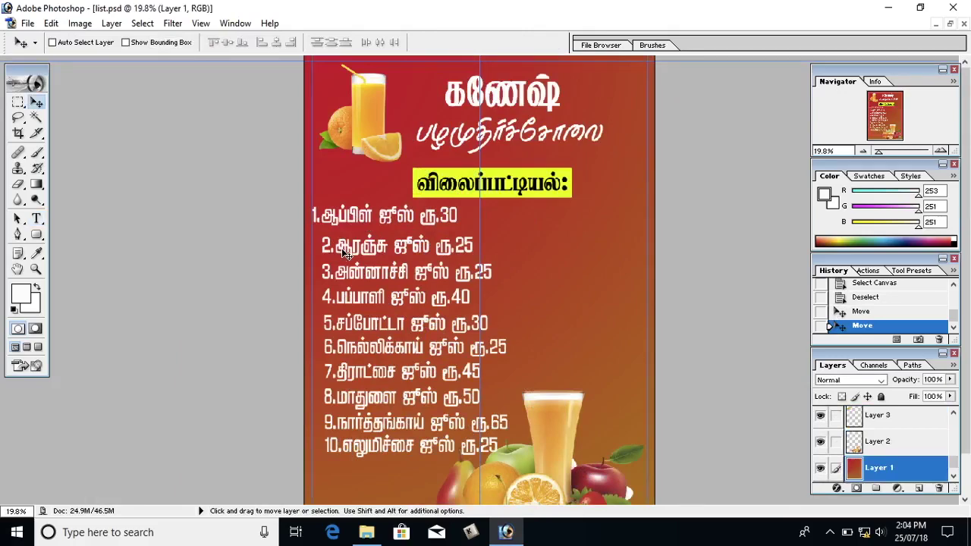
Step: Zoom in and shift price lines 2–4 left to align with line 1
key("ctrl+plus")
key("ctrl+plus")
left_click(299, 220, "ctrl")
left_click_drag(299, 220, 279, 216)
left_click(316, 271, "ctrl")
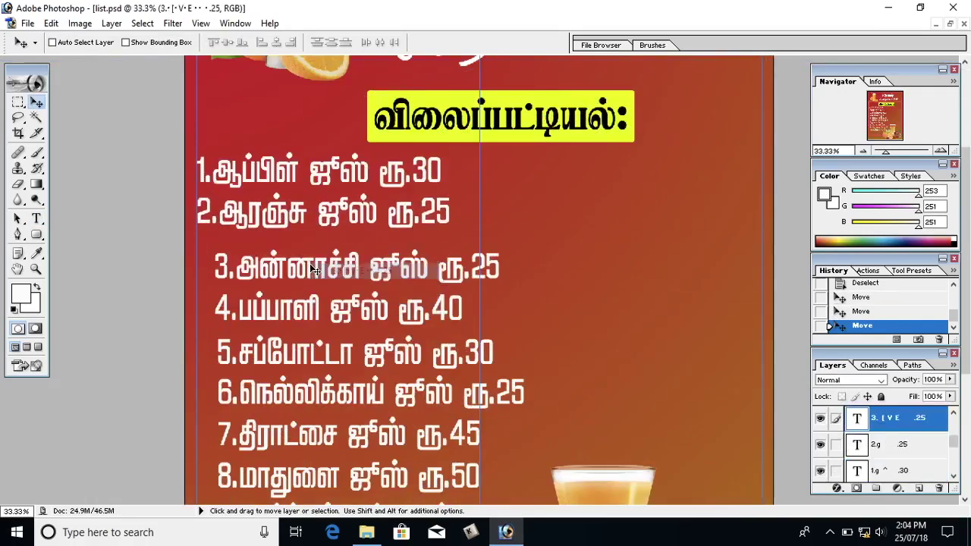
mouse_move(317, 271)
left_mouse_down()
mouse_move(297, 264)
mouse_move(293, 279)
mouse_move(260, 296)
left_mouse_up()
scroll(298, 264, "down", 1)
left_click(312, 284, "ctrl")
scroll(294, 279, "down", 1)
Step: Pick the layers for lines 5–7 and slide them left into the column
right_click(282, 289)
left_click(318, 293)
scroll(261, 296, "down", 1)
left_click_drag(326, 302, 305, 302)
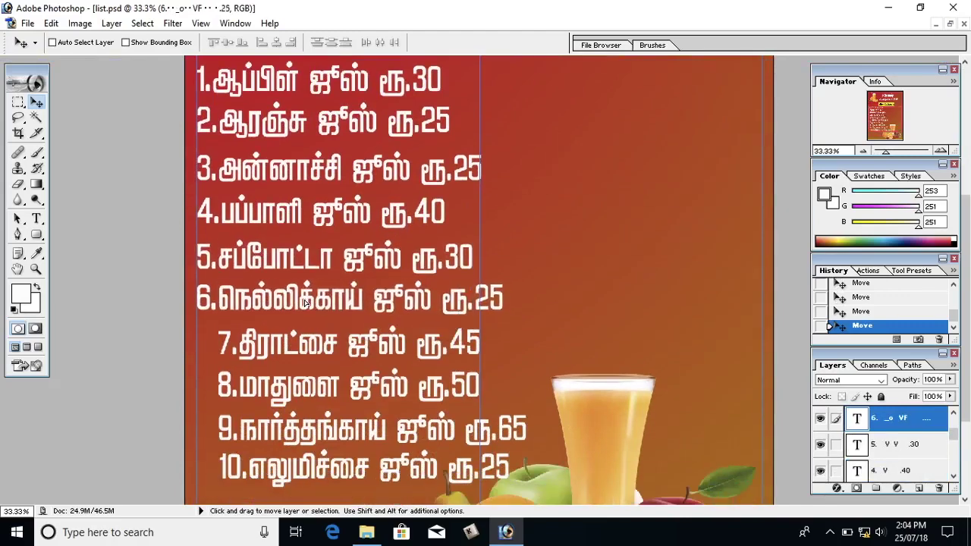
scroll(305, 302, "down", 1)
right_click(292, 302)
left_click(319, 308)
left_click_drag(304, 255, 282, 255)
scroll(282, 255, "down", 1)
left_click(287, 296, "ctrl")
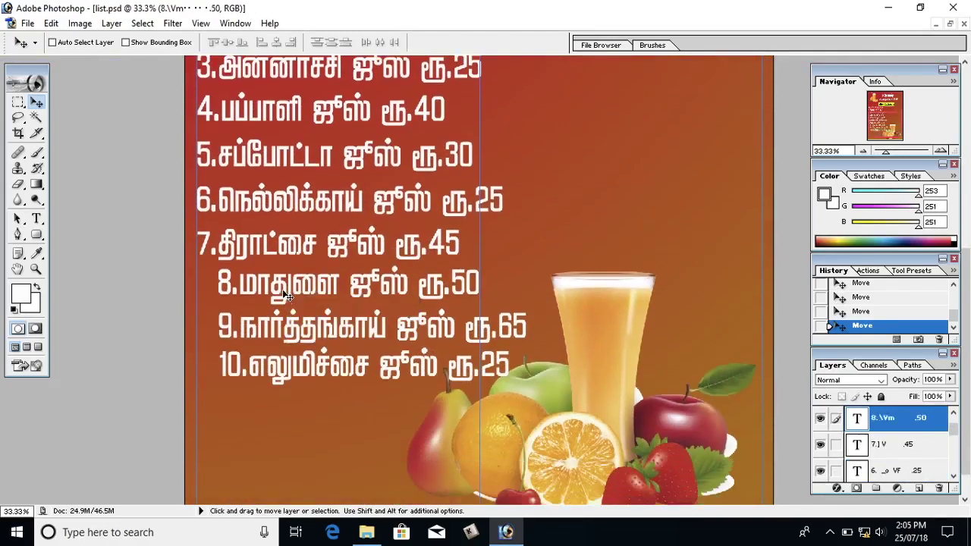
left_click_drag(286, 295, 255, 304)
Step: Align lines 8–10 flush left and fit the whole poster on screen
scroll(265, 296, "down", 1)
right_click(257, 296)
left_click(277, 305)
right_click(313, 334)
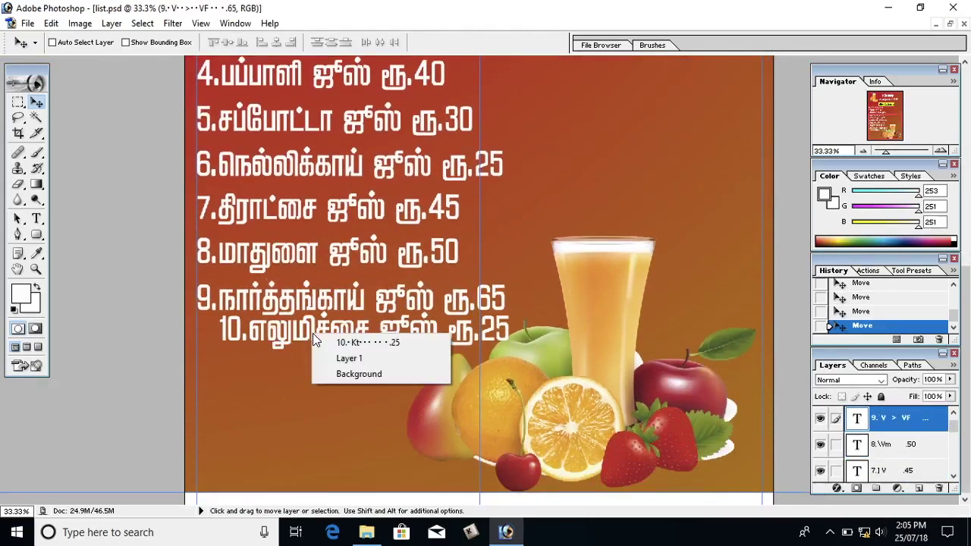
left_click(338, 342)
left_click_drag(338, 342, 317, 342)
key("ctrl+0")
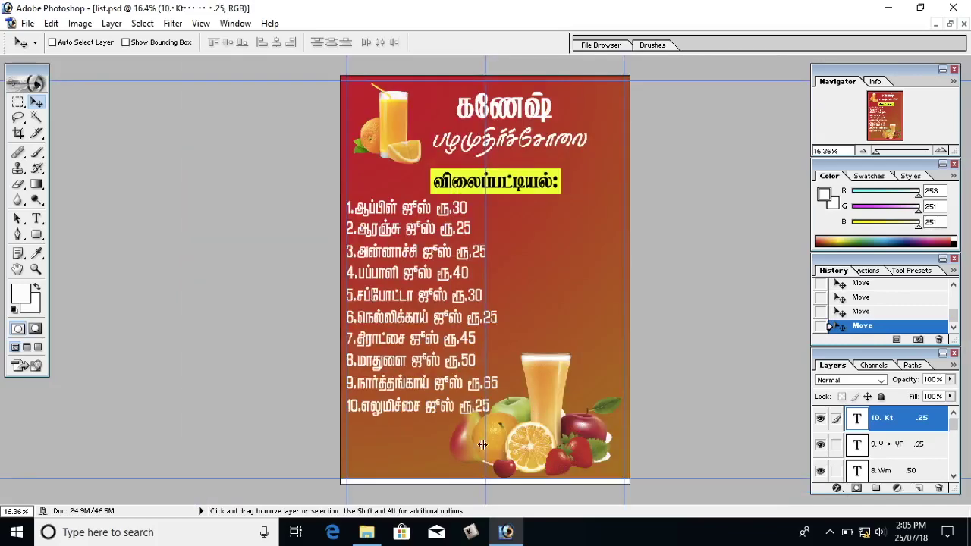
Step: Draw a pale circle with the Ellipse tool over the top-left juice glass
left_click(482, 445, "ctrl")
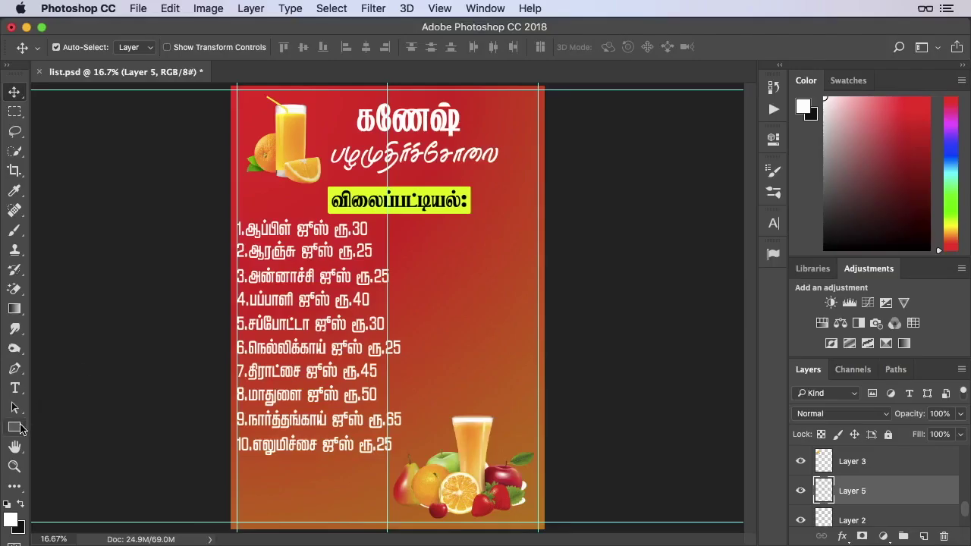
left_click(15, 427)
right_click(14, 427)
left_click(76, 456)
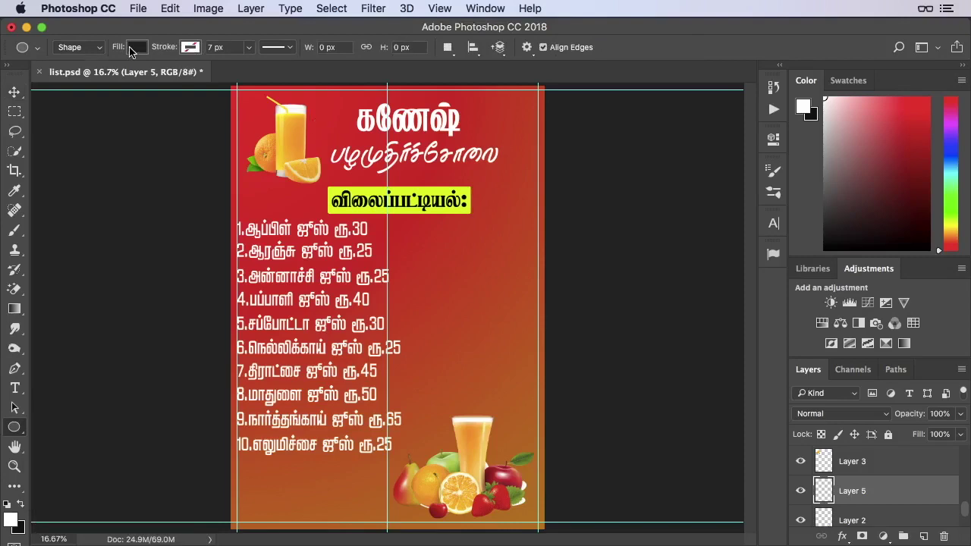
left_click(130, 48)
left_click_drag(232, 86, 341, 196)
Step: Give the circle a white stroke in Layer Style
double_click(947, 497)
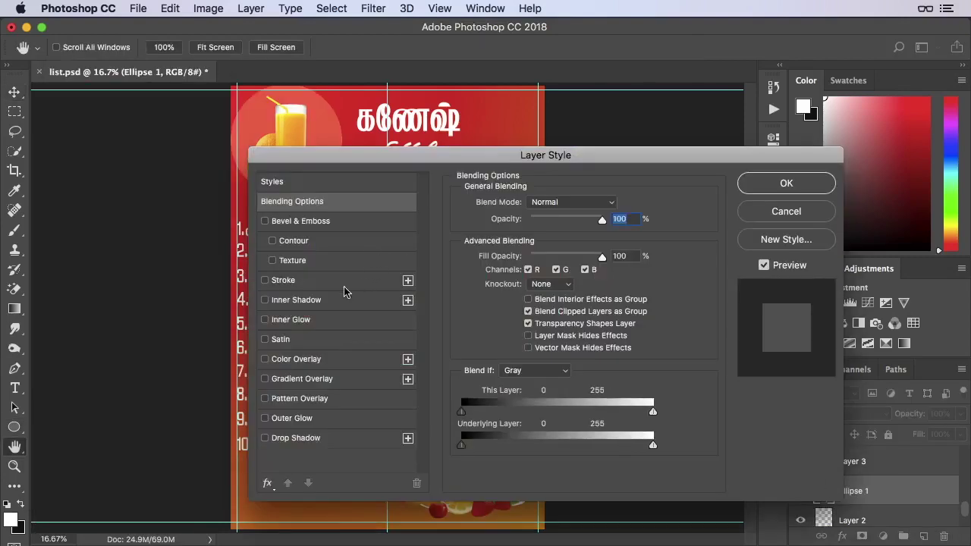
left_click(264, 281)
left_click_drag(374, 154, 491, 195)
left_click(419, 325)
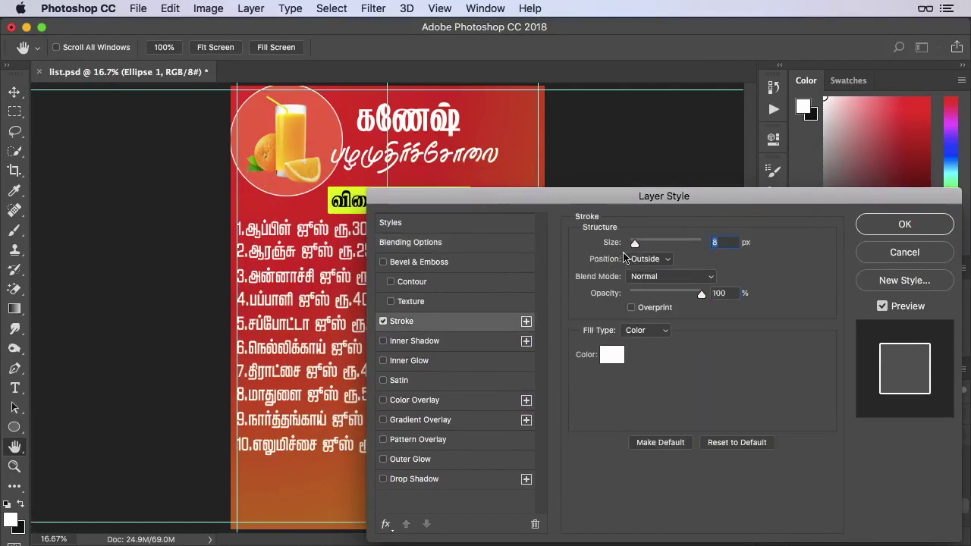
left_click(879, 225)
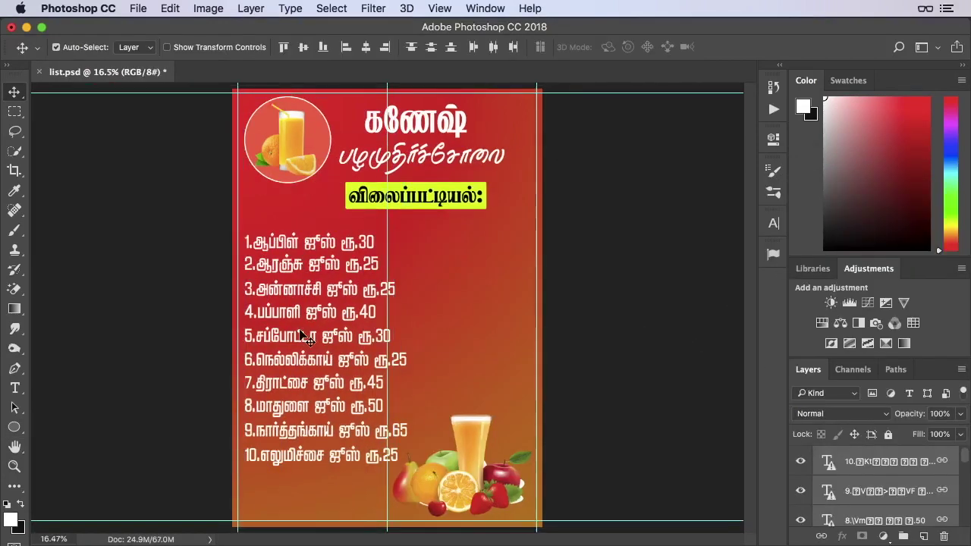
Step: On a new layer, select the Custom Shape tool with the Seal starburst preset
key("ctrl+shift+alt+n")
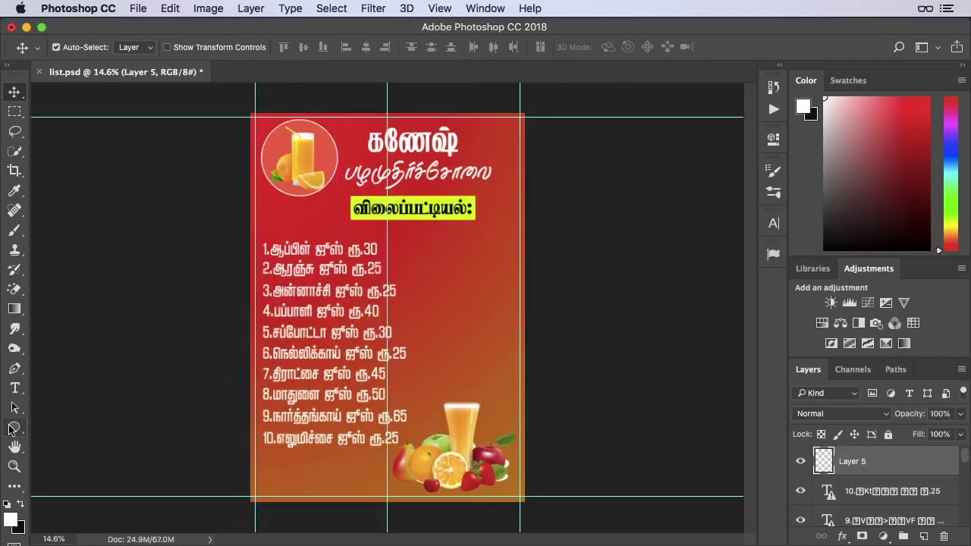
left_click(11, 429)
right_click(10, 430)
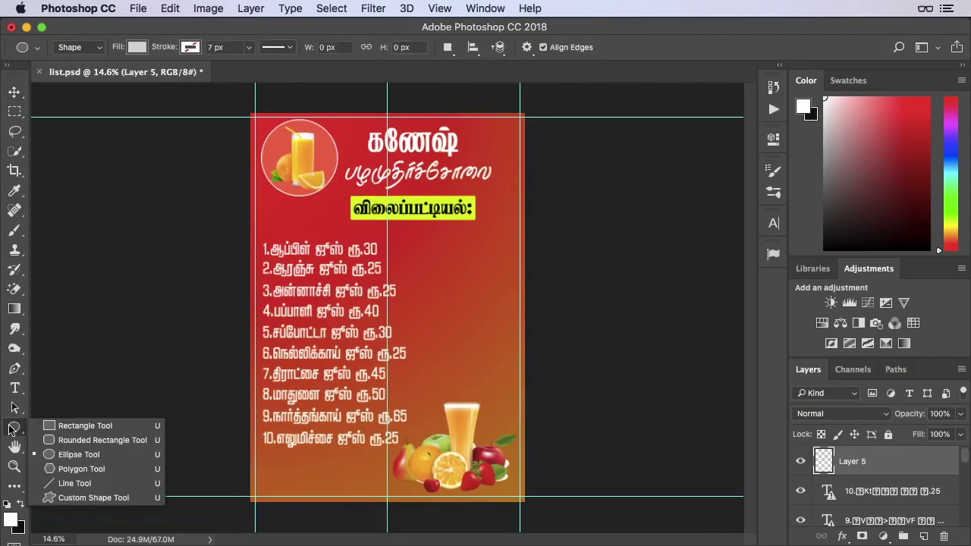
left_click(52, 497)
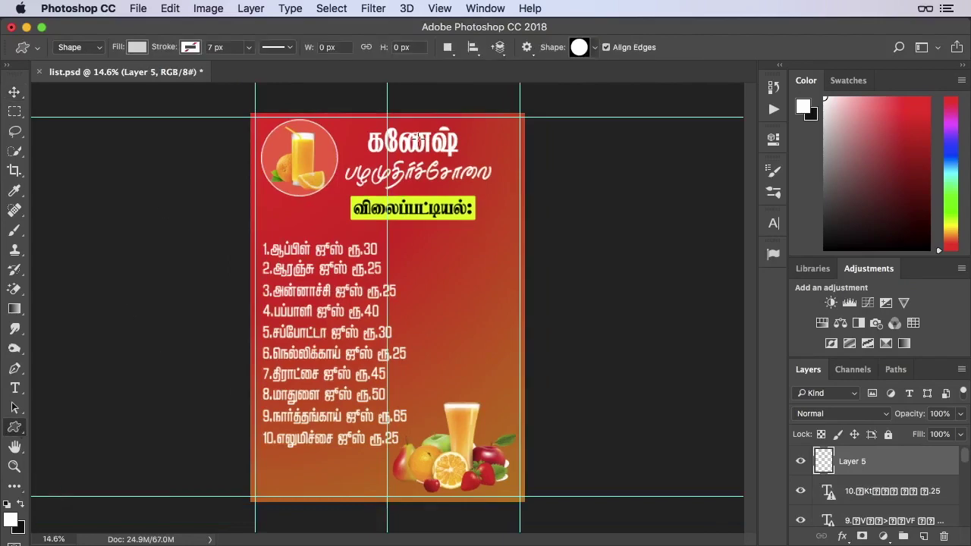
left_click(595, 48)
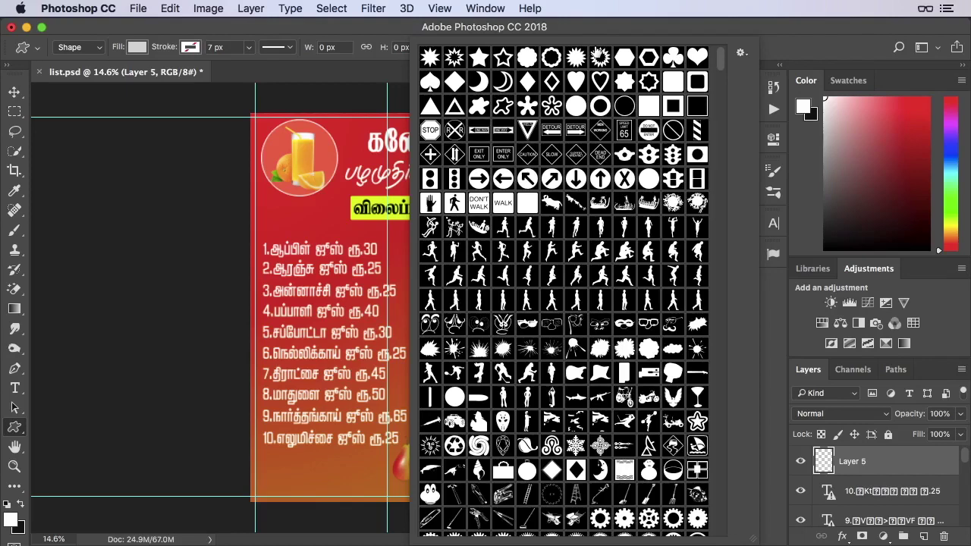
scroll(670, 349, "down", 5)
double_click(672, 346)
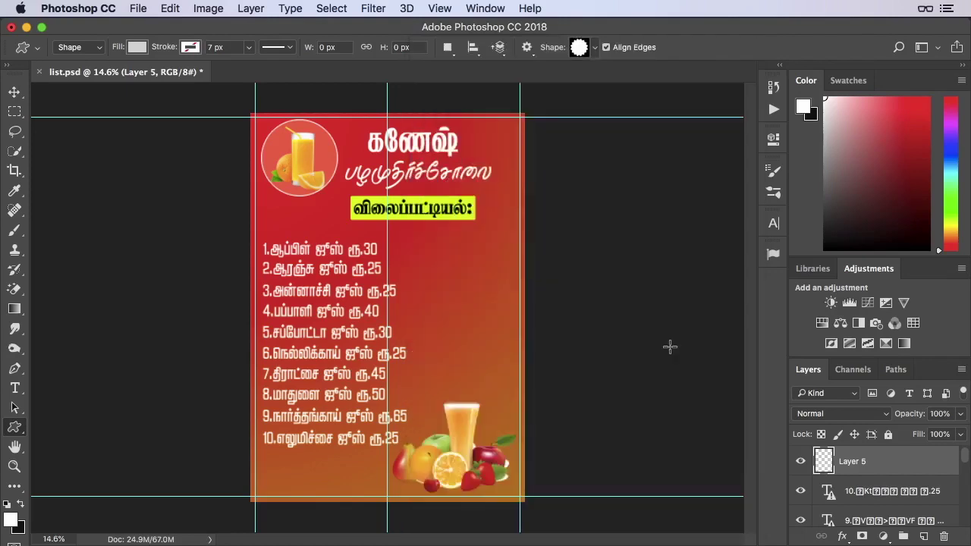
Step: Draw the seal with white fill and place it right of the price list
left_click(135, 48)
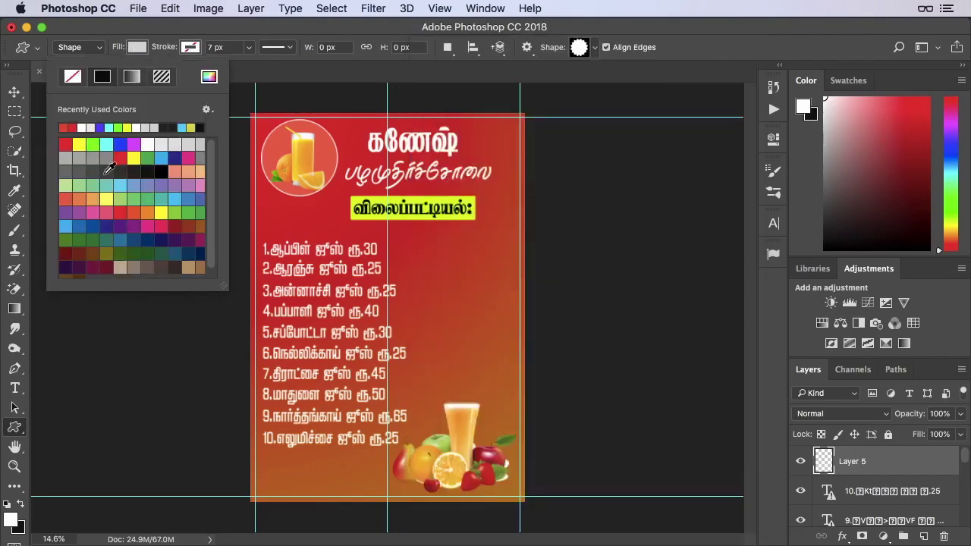
left_click(88, 126)
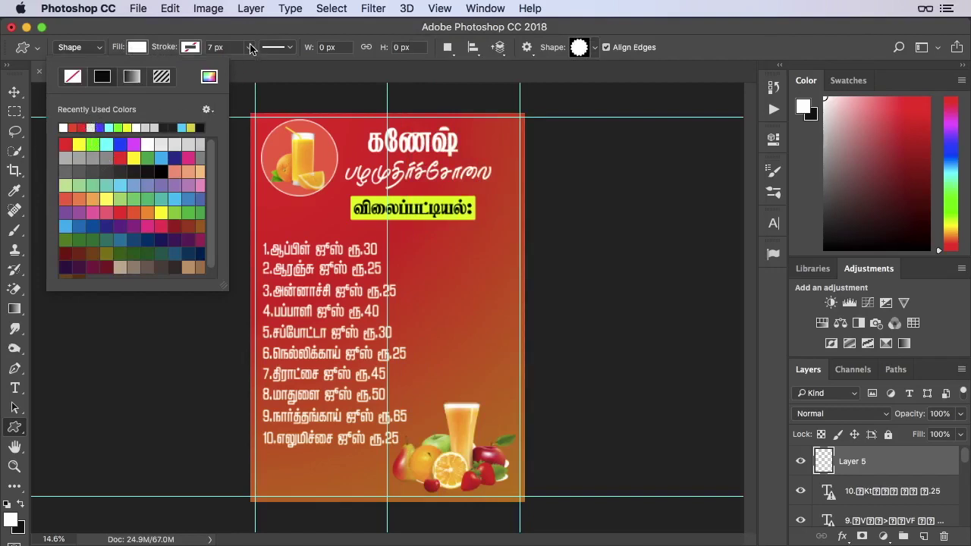
left_click(384, 152)
left_click_drag(425, 256, 557, 417)
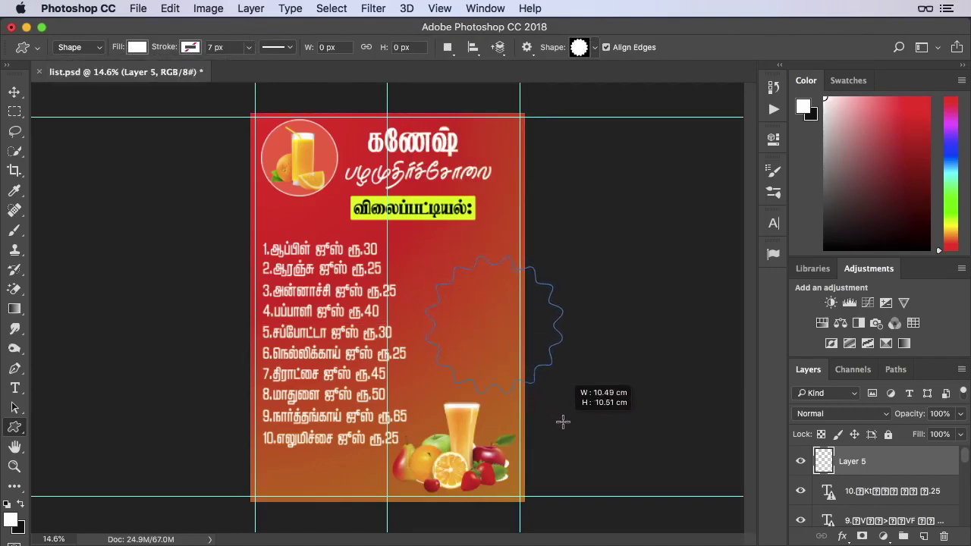
left_click_drag(557, 418, 542, 405)
key("v")
left_click_drag(489, 319, 445, 303)
Step: Type 'பிளாஸ்டிக் பைகளை' as the first line inside the starburst
scroll(470, 326, "up", 1)
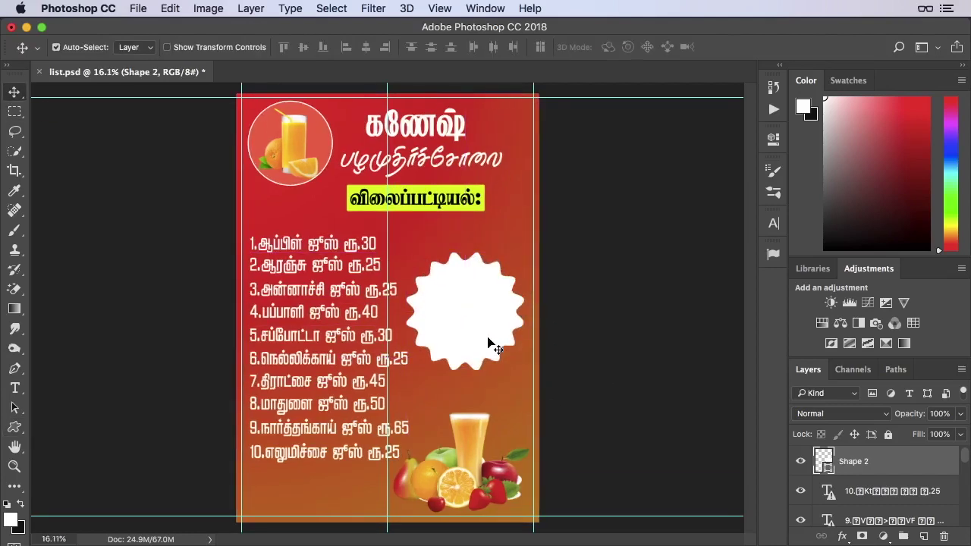
scroll(488, 343, "down", 1)
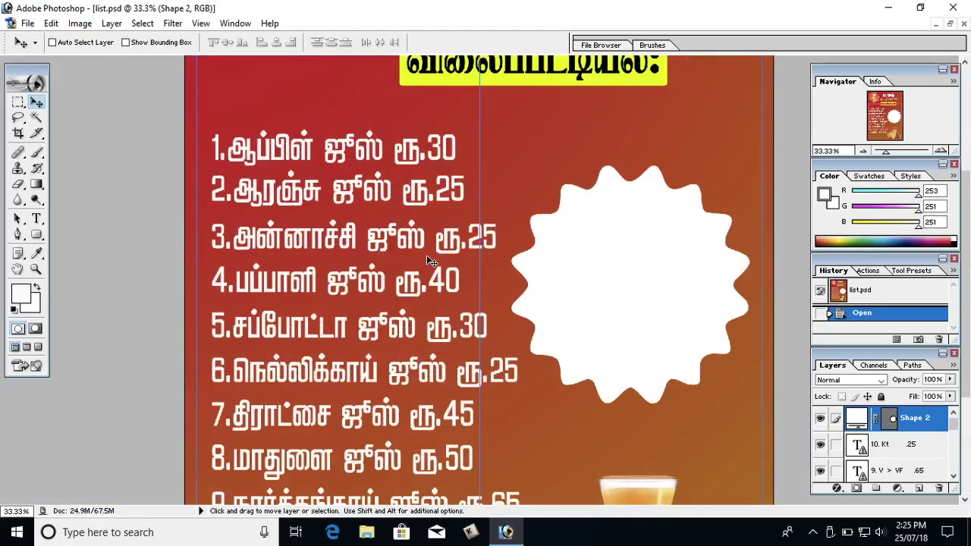
key("t")
left_click(569, 251)
type("பிளா")
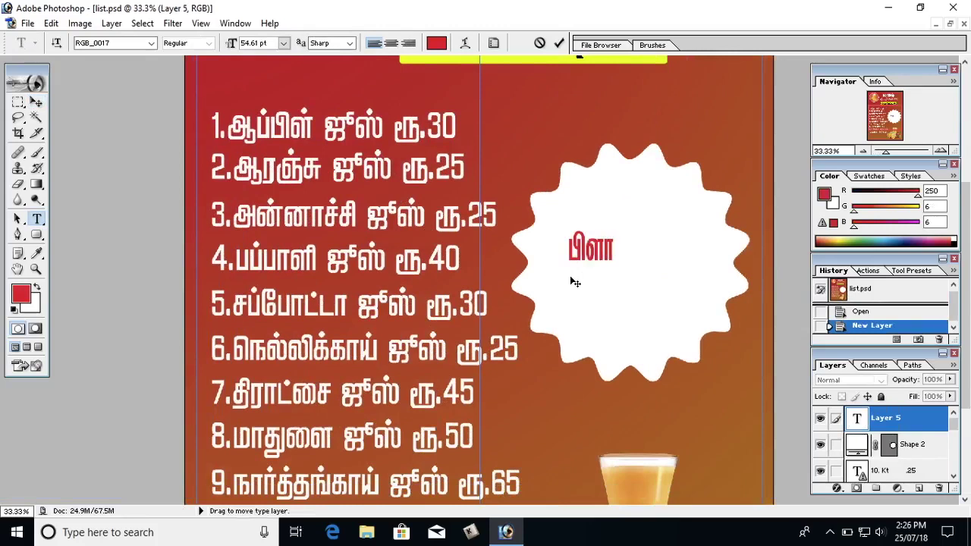
type("ஸ்டி")
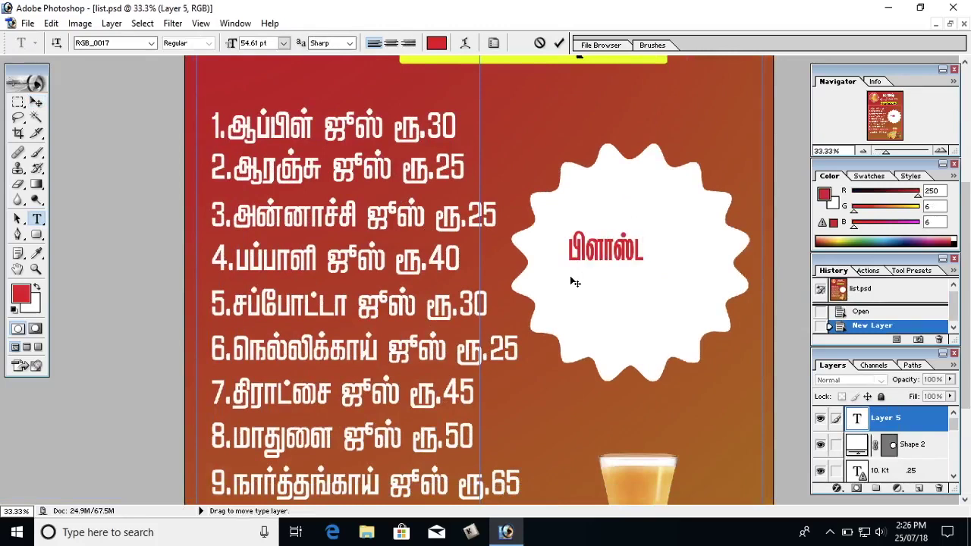
type("க்")
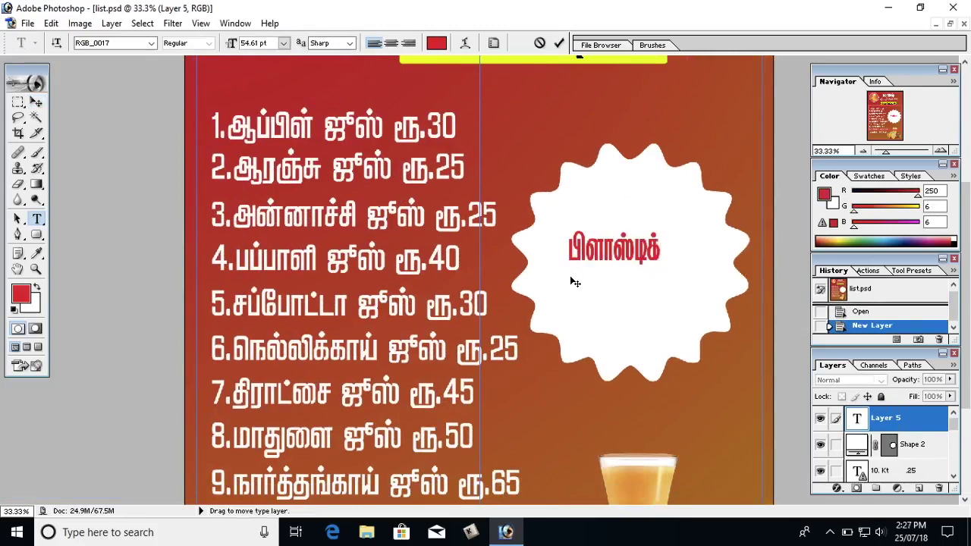
type(" பைகளை")
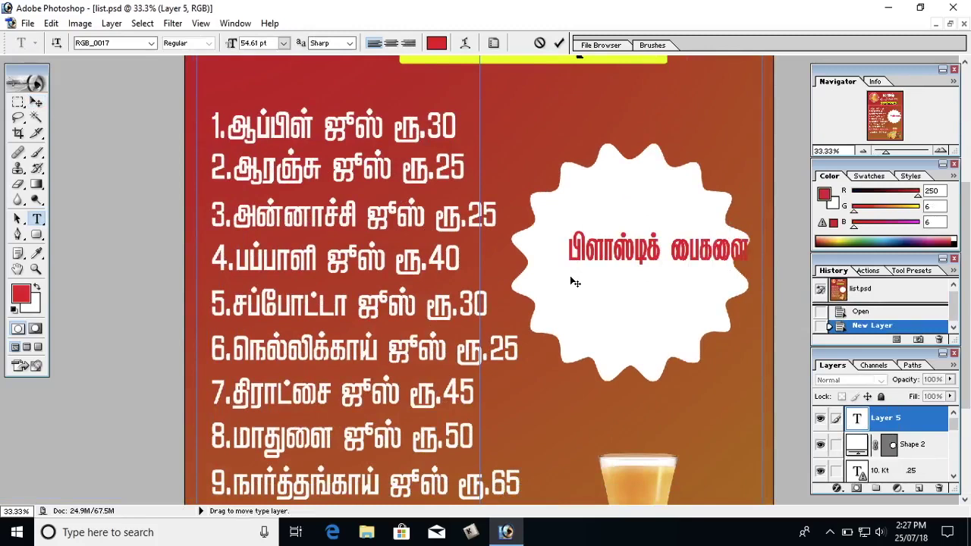
left_click(36, 101)
Step: Duplicate it as a second line reading தவிர்ப்பீர்.. and nudge it down-right
mouse_move(653, 258)
left_mouse_down()
mouse_move(628, 250)
mouse_move(669, 284)
left_mouse_up()
key("t")
triple_click(630, 272)
type("தவிர்ப்பீர்")
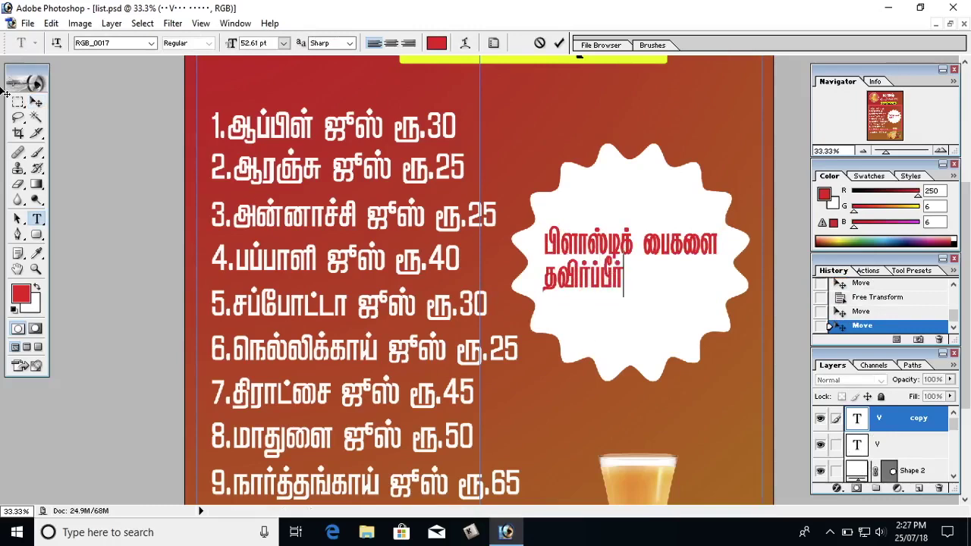
left_click(36, 101)
left_click_drag(588, 279, 622, 292)
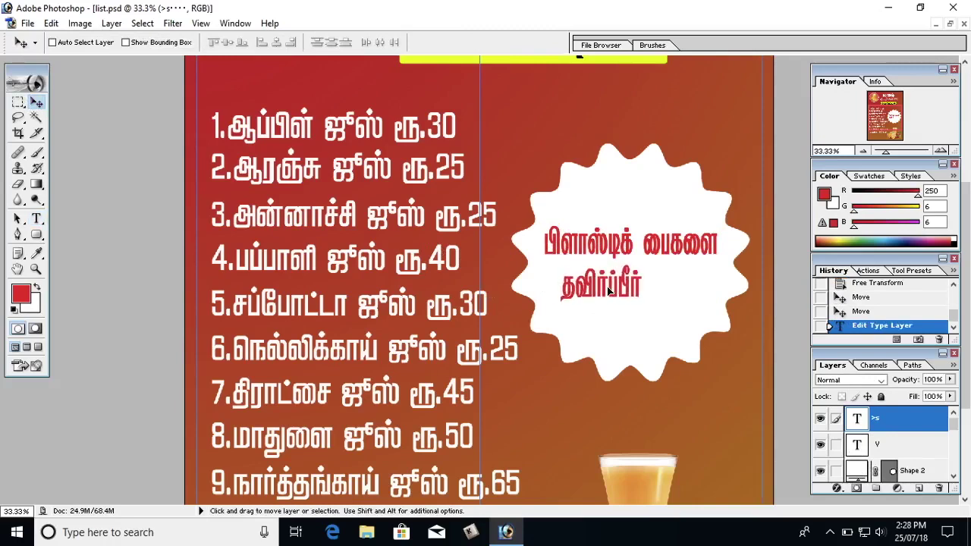
Step: Switch the second line to the bolder RGB_0011 font and centre it under the first
key("t")
left_click(622, 292)
key("ctrl+a")
left_click(127, 43)
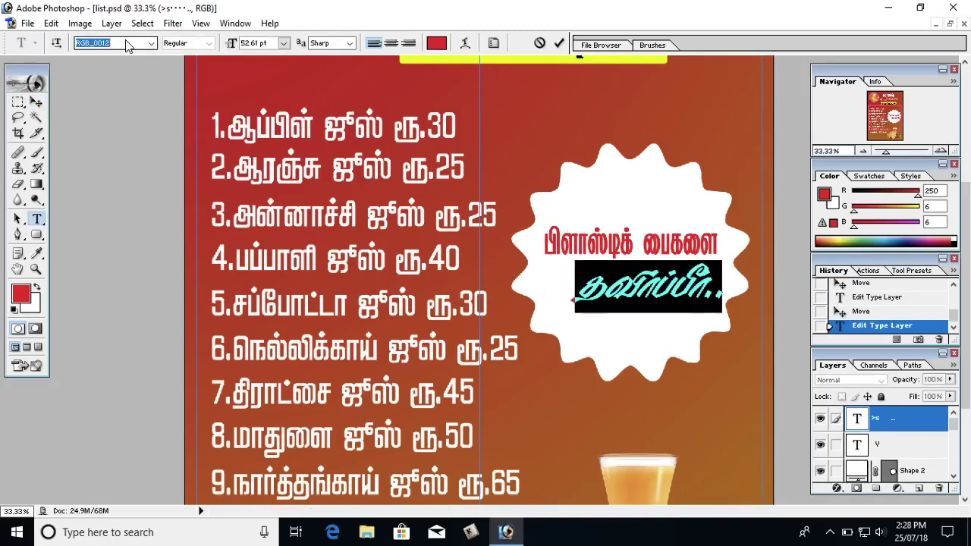
key("Up")
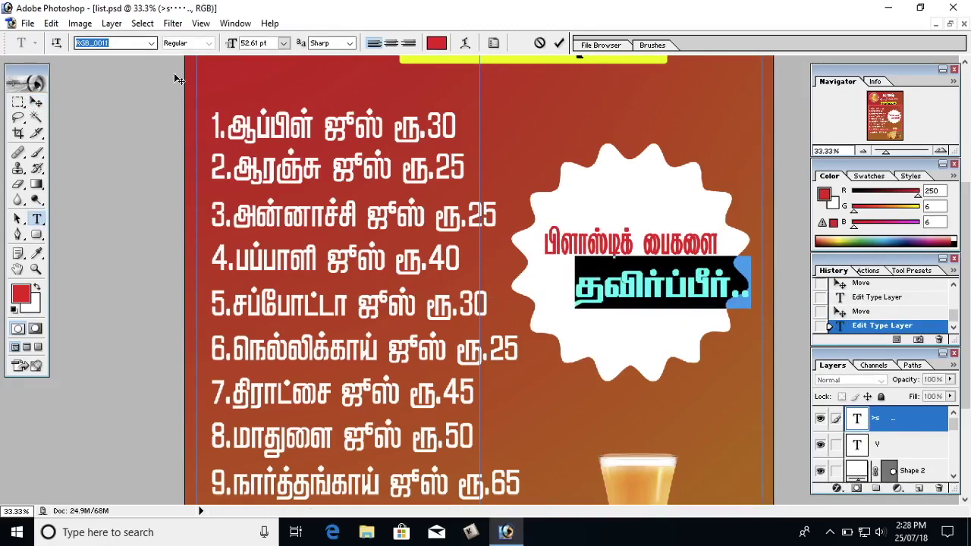
key("ctrl+h")
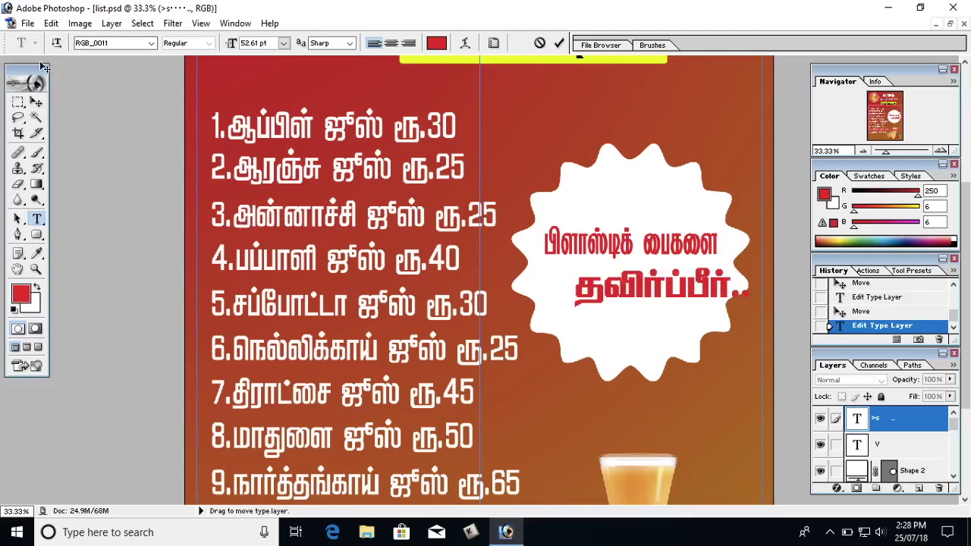
left_click(36, 102)
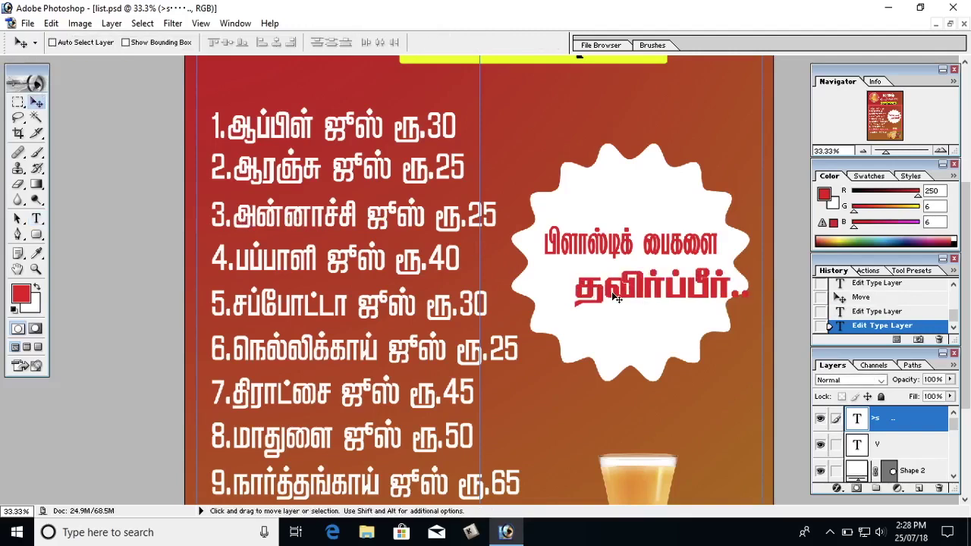
left_click_drag(615, 297, 585, 296)
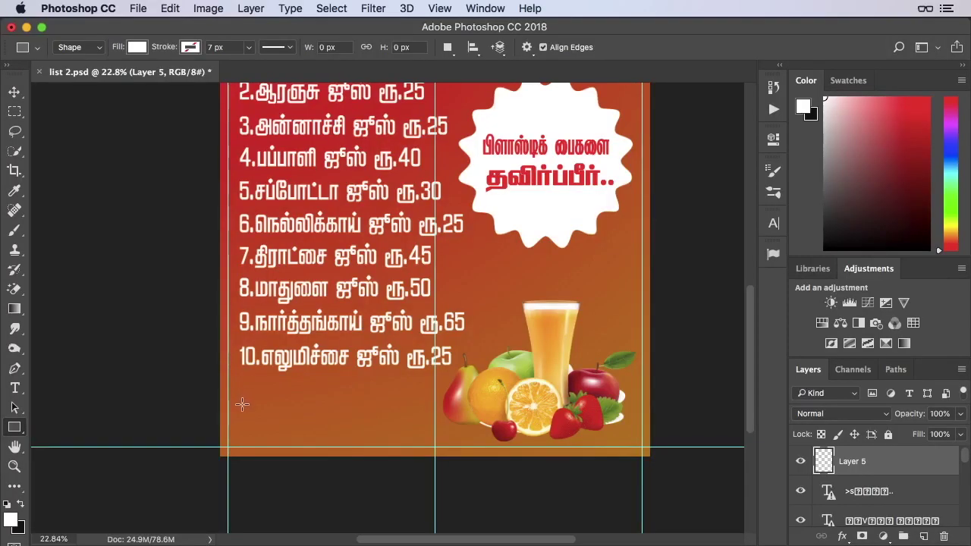
Step: Draw a rectangle near the poster's bottom with 21 px rounded corners
left_click_drag(242, 405, 428, 433)
left_click(569, 282)
type("21")
key("Return")
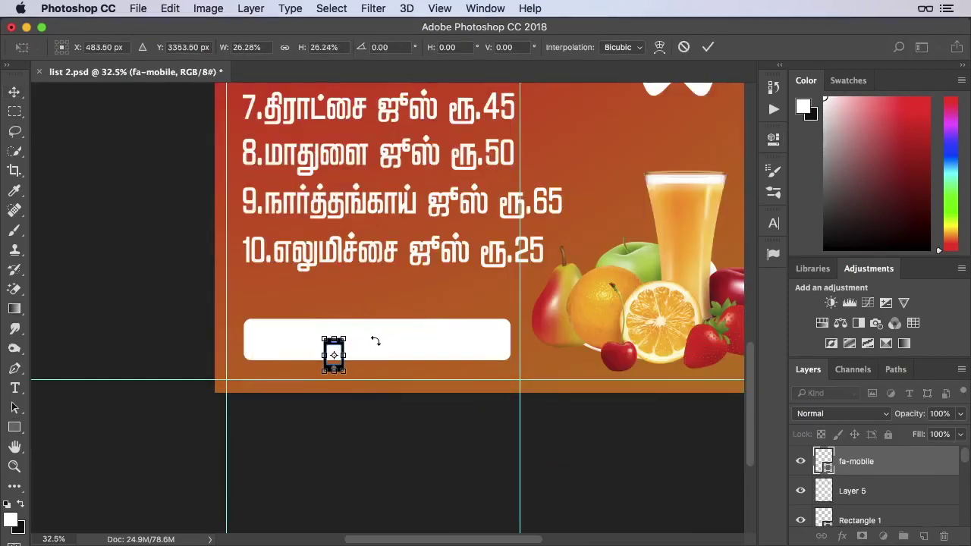
Step: Move the resized phone icon into the white bar
key("Return")
left_click_drag(341, 372, 284, 358)
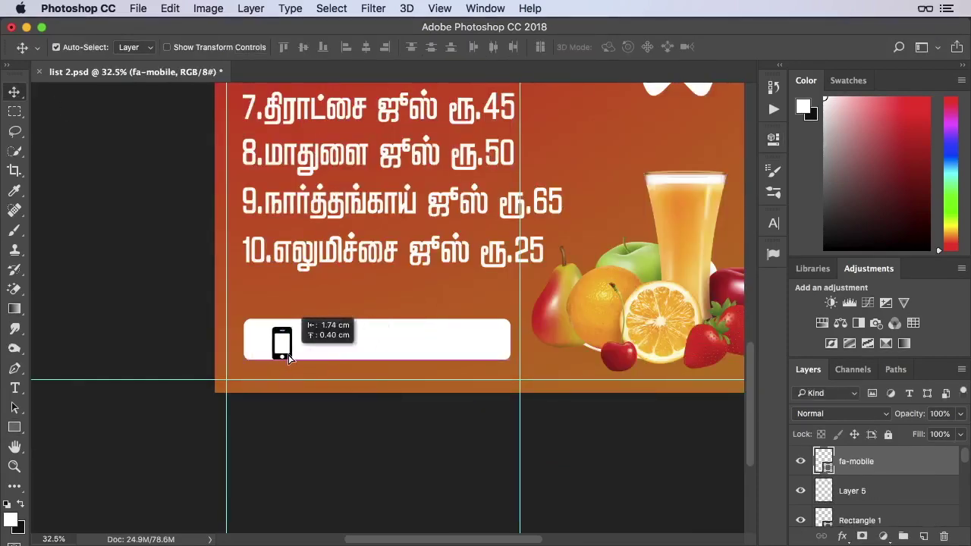
left_click_drag(342, 357, 333, 357)
key("t")
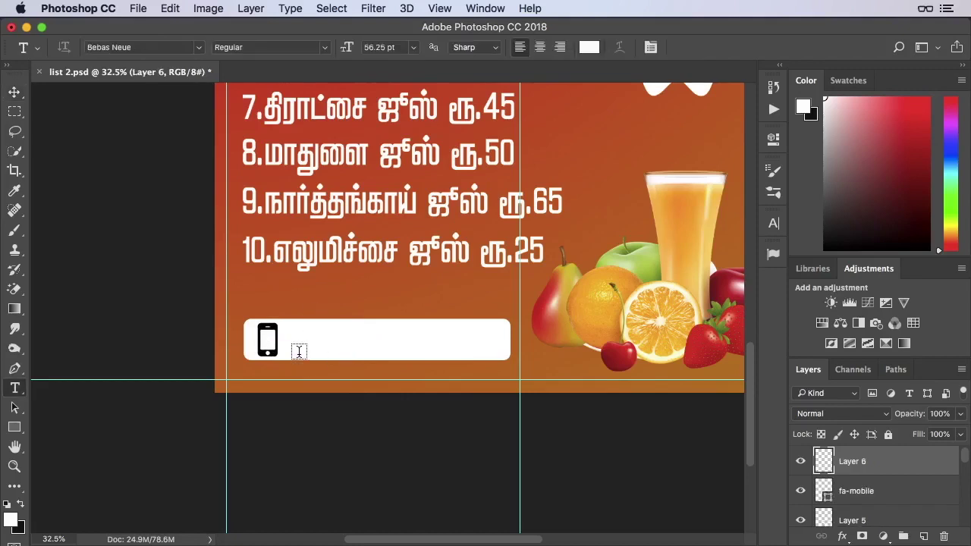
left_click(297, 345)
type("12345678")
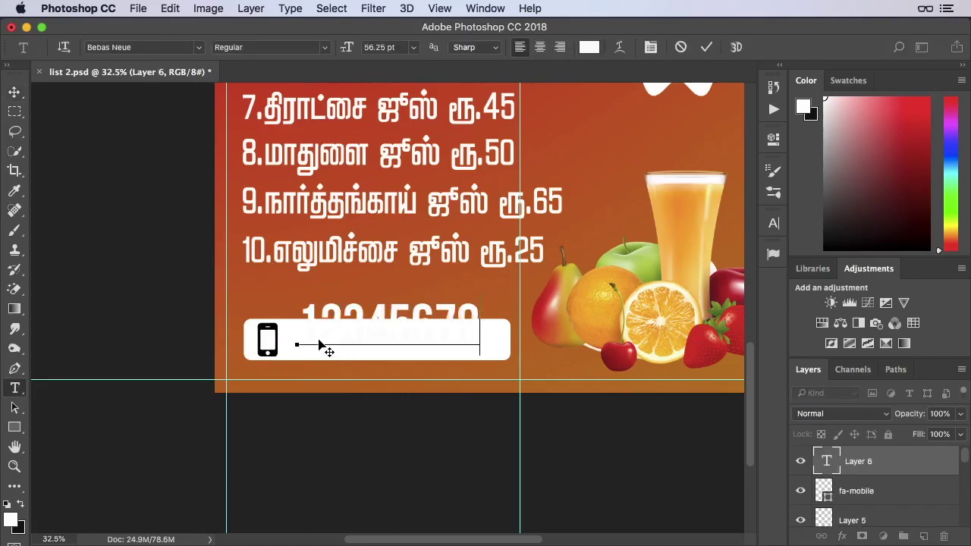
type("90")
double_click(327, 333)
left_click(589, 47)
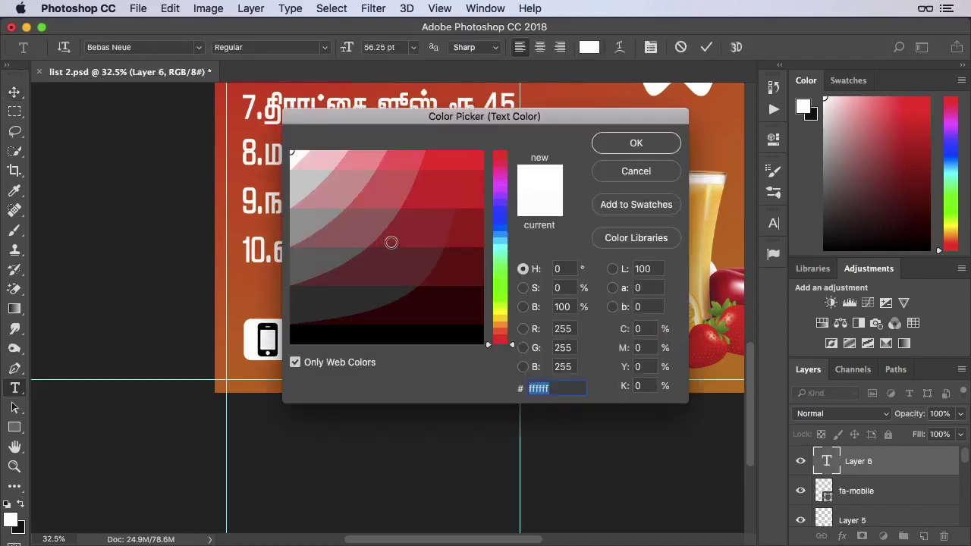
left_click(288, 338)
left_click(641, 151)
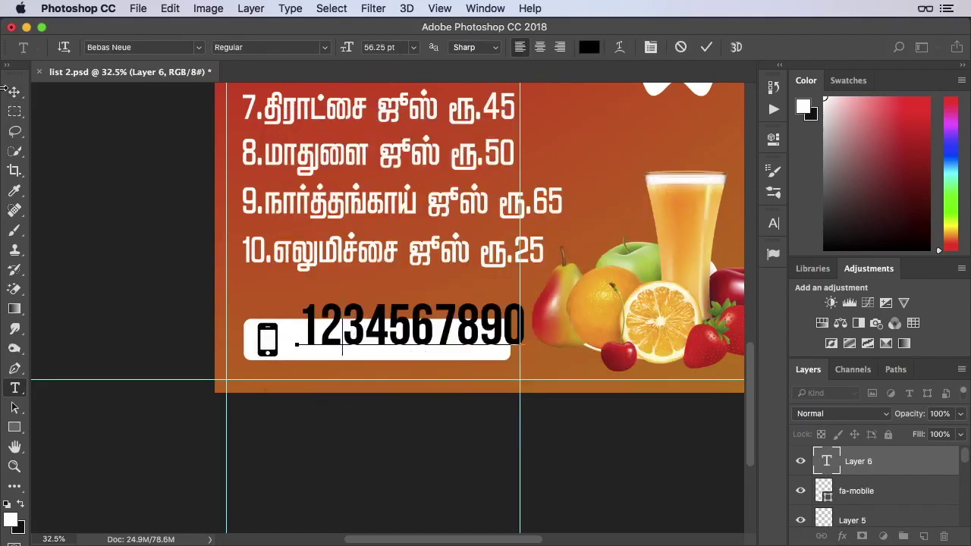
left_click(15, 91)
Step: Scale the phone number down slightly and narrow the white box to fit it
key("ctrl+t")
left_click_drag(523, 304, 448, 323)
key("Return")
left_click(514, 352)
key("ctrl+t")
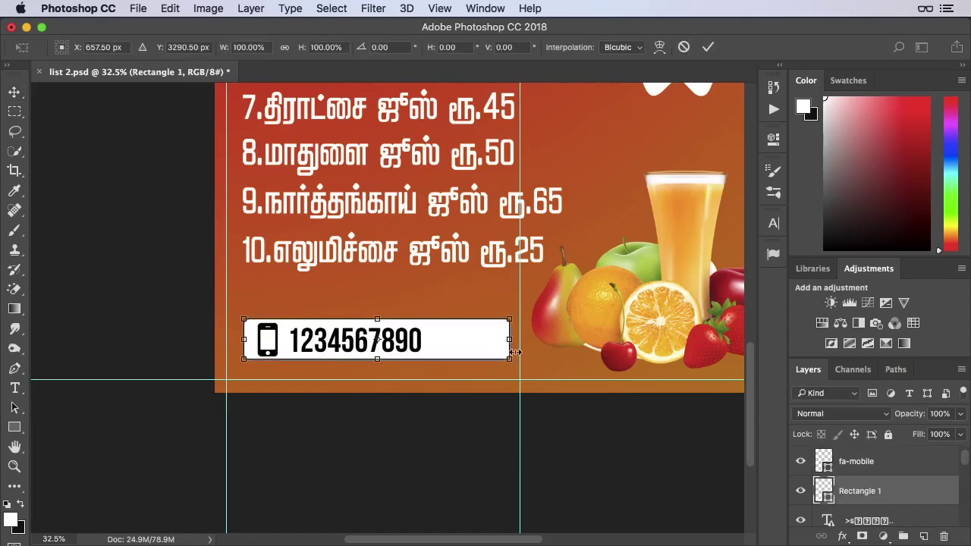
left_click_drag(511, 343, 437, 342)
key("Return")
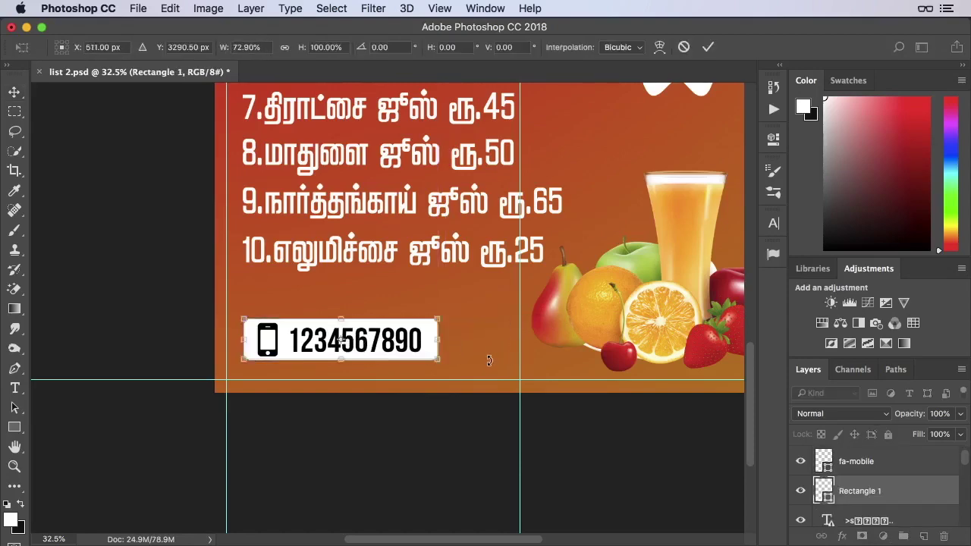
key("super+0")
left_click(438, 9)
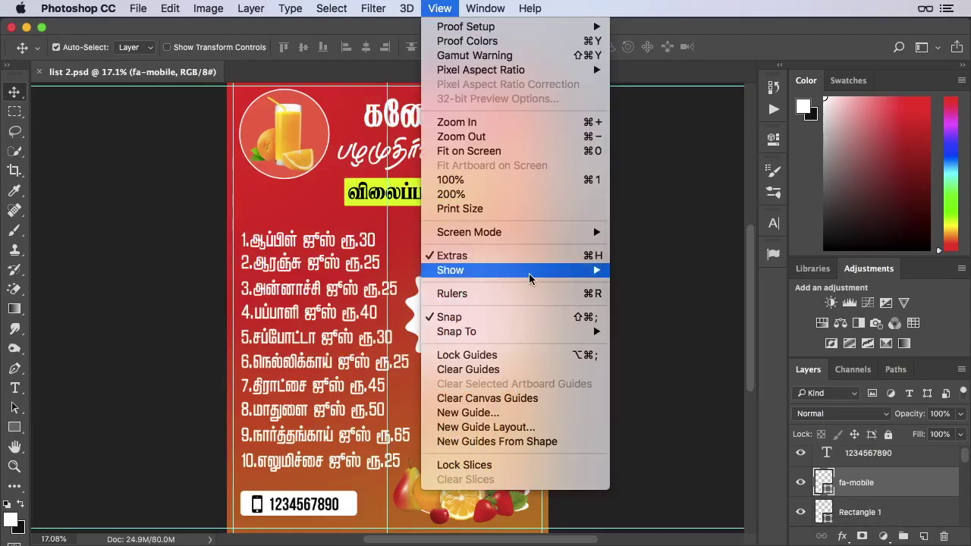
mouse_move(451, 270)
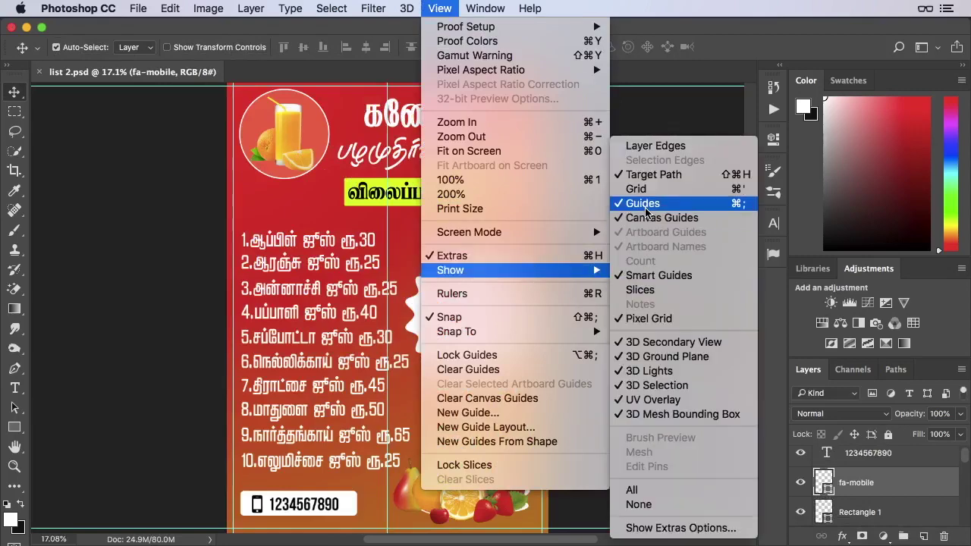
Step: Hide the guides and open Layer 1's layer style settings
left_click(646, 209)
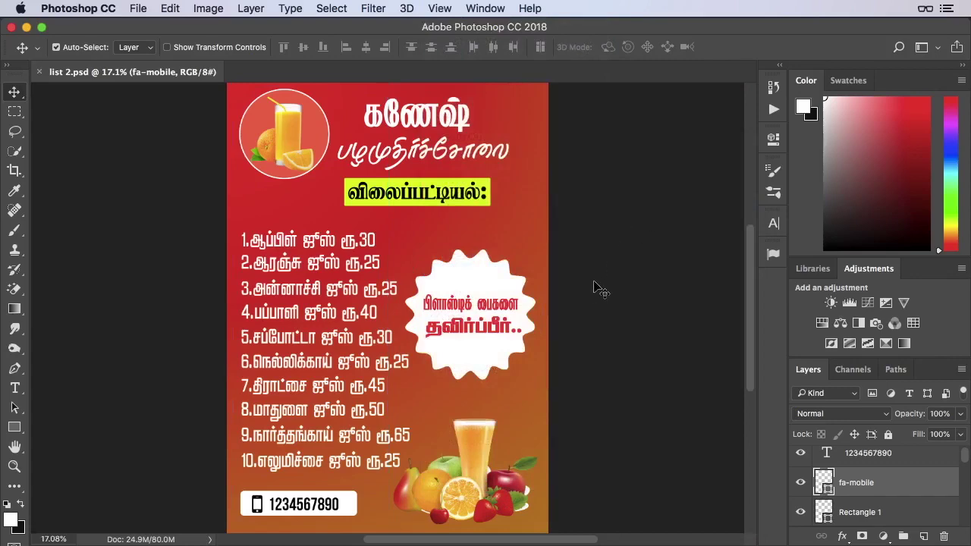
scroll(599, 288, "down", 1)
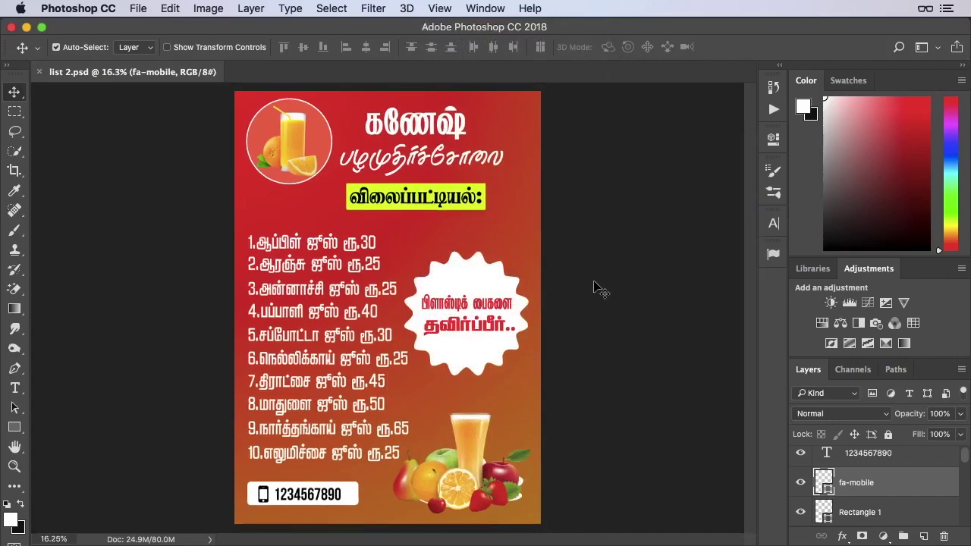
double_click(948, 488)
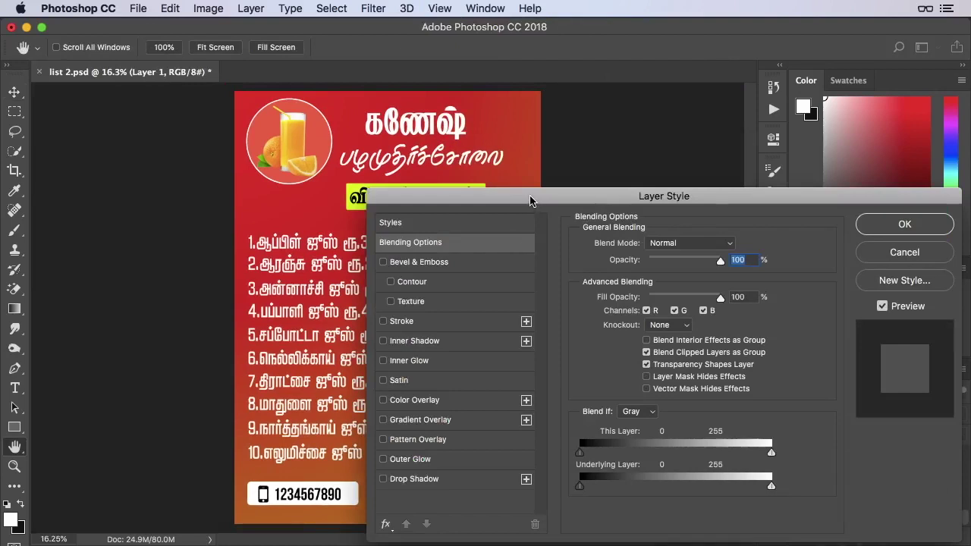
left_click_drag(531, 201, 539, 120)
Step: Add a 25 px white inside stroke at about 63% opacity
left_click(392, 240)
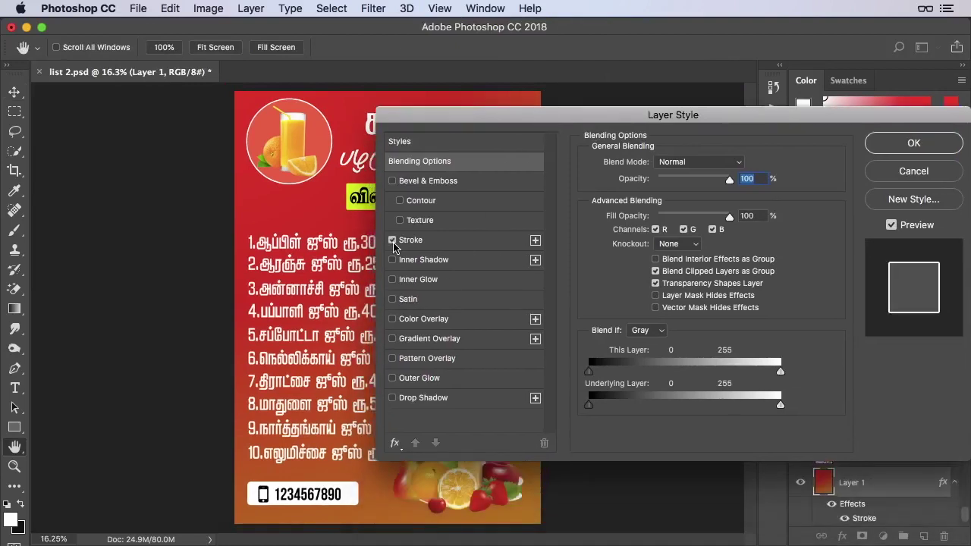
left_click(437, 242)
left_click(651, 181)
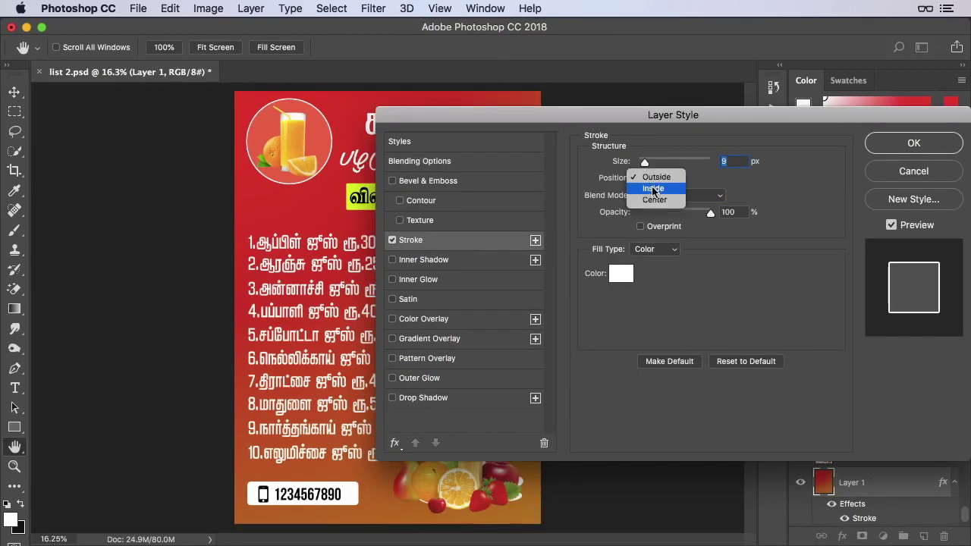
left_click(652, 191)
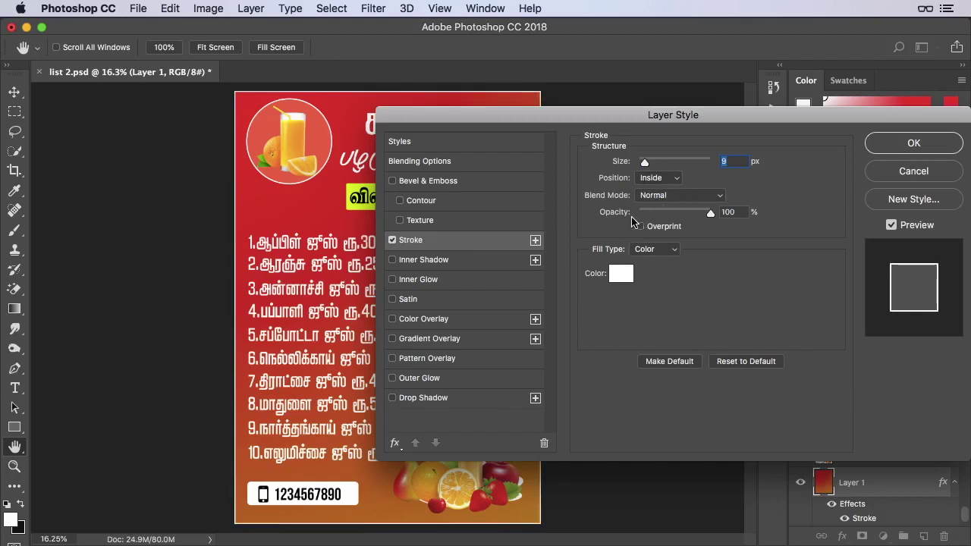
type("25")
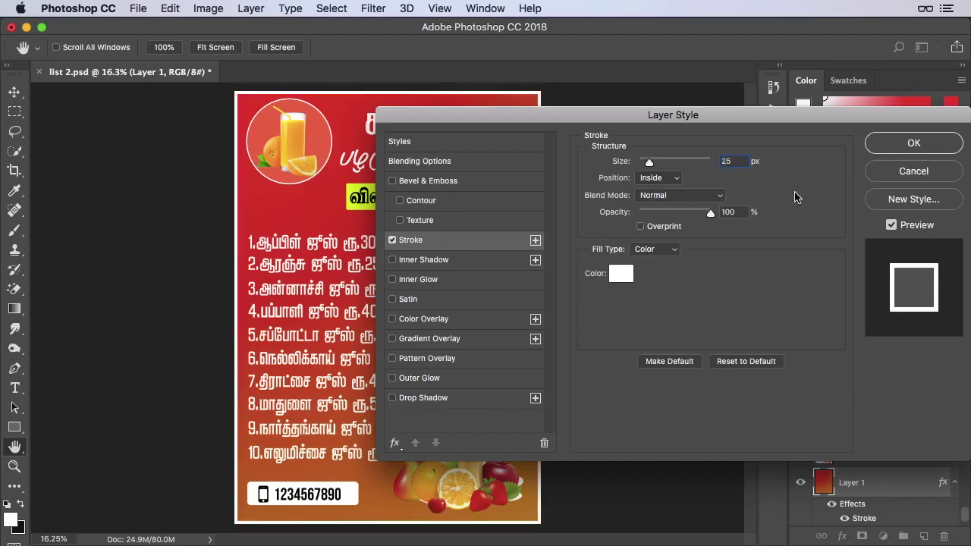
left_click_drag(706, 214, 683, 214)
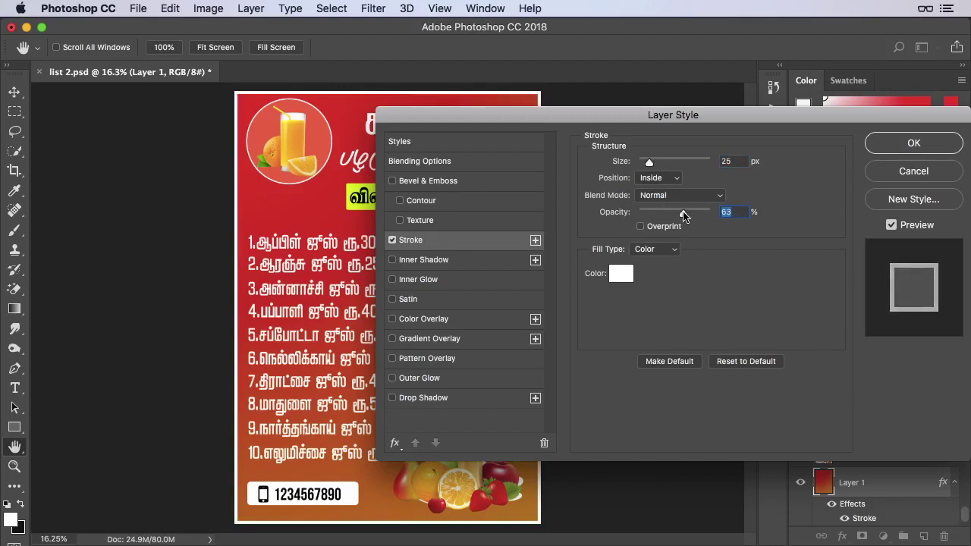
left_click(920, 149)
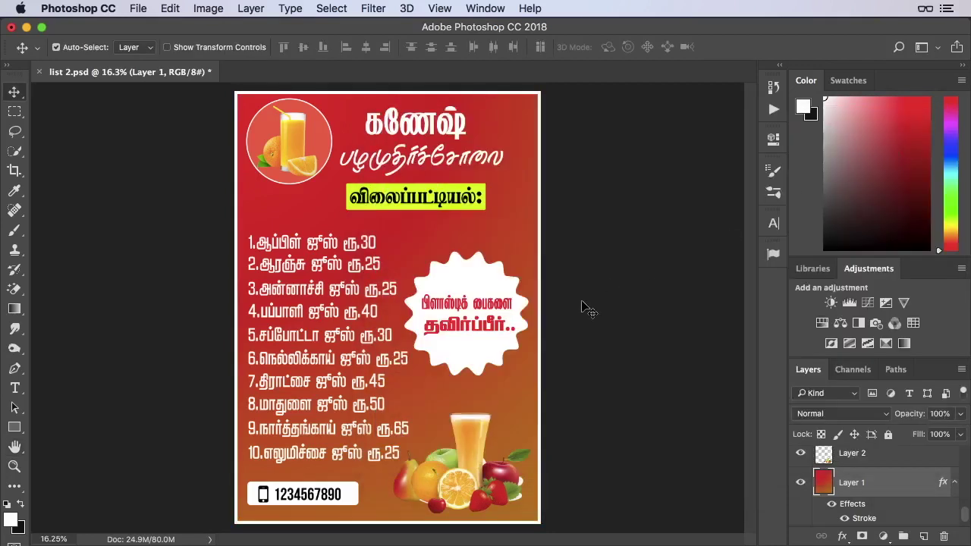